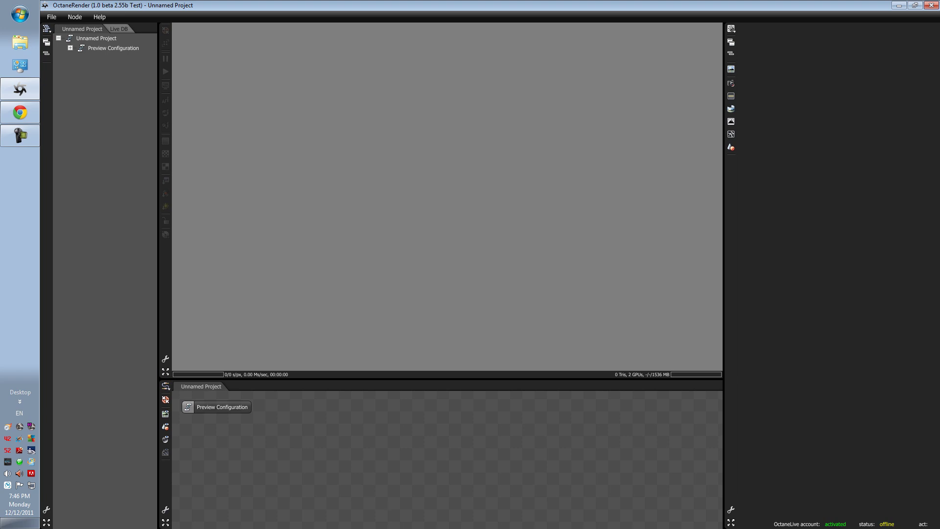
Import benchmark.obj as a mesh node, render its preview and frame the whole dragon in the view
right_click(372, 477)
mouse_move(385, 480)
mouse_move(421, 437)
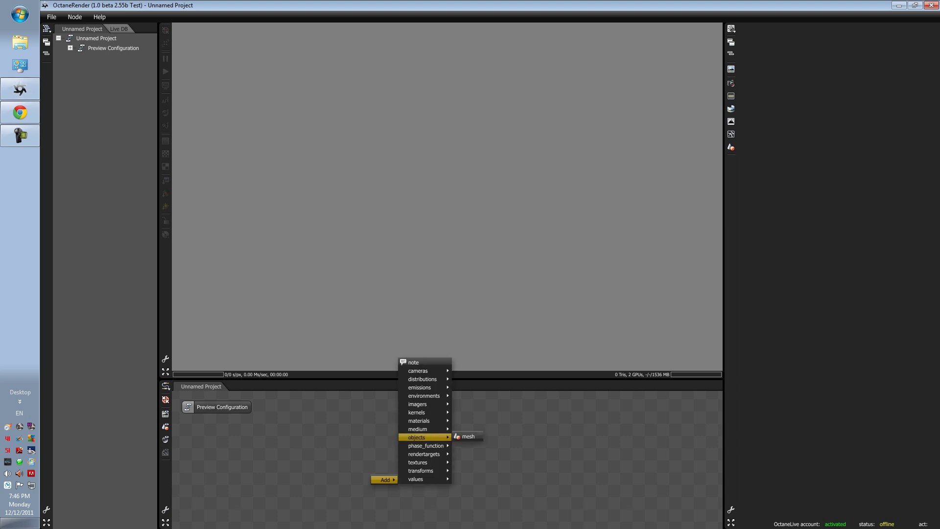
click(467, 436)
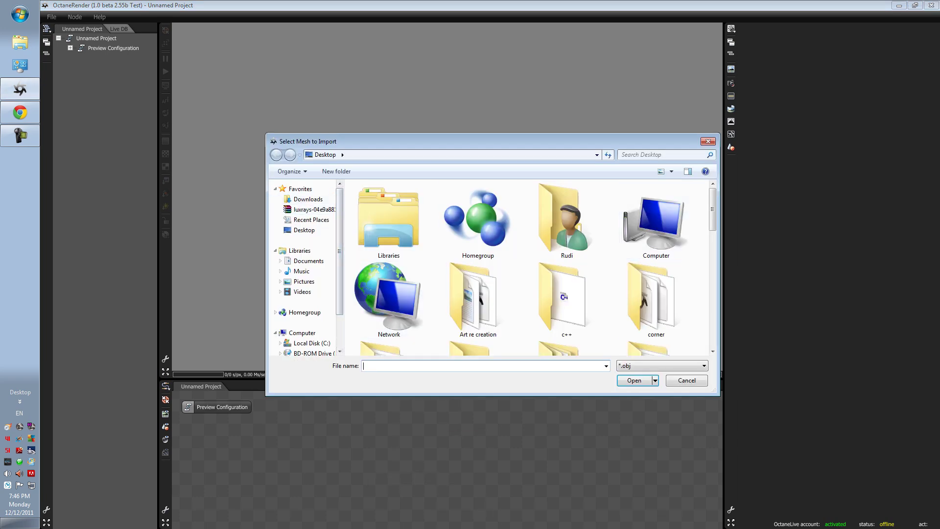
scroll(566, 223, down, 6)
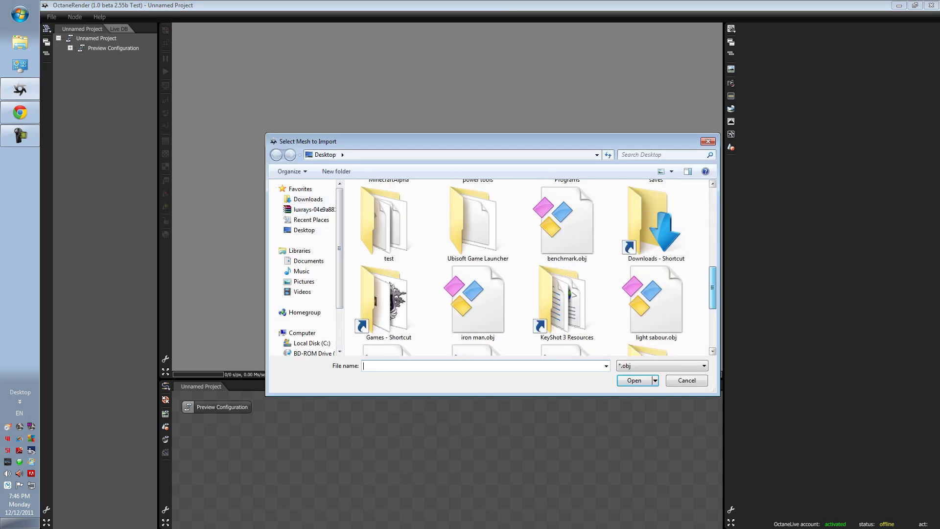
click(566, 224)
click(634, 380)
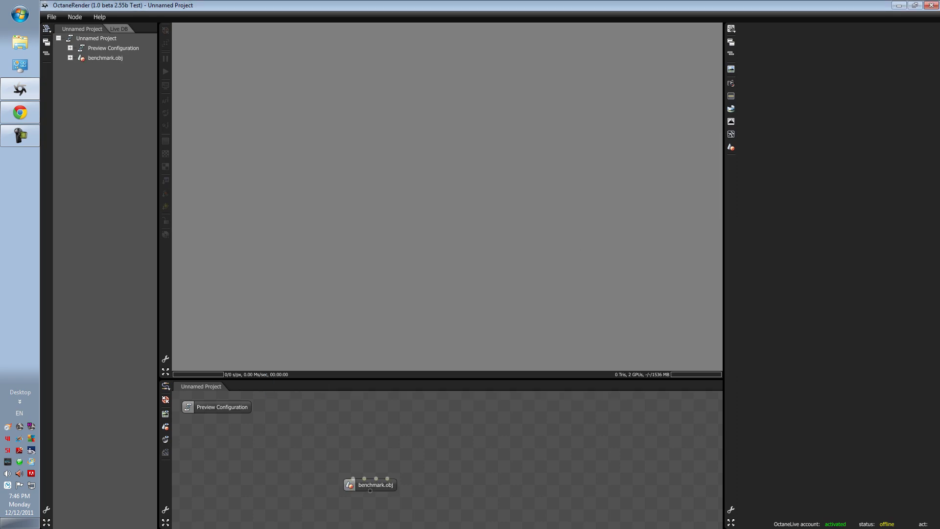
ctrl+scroll(420, 225, down, 3)
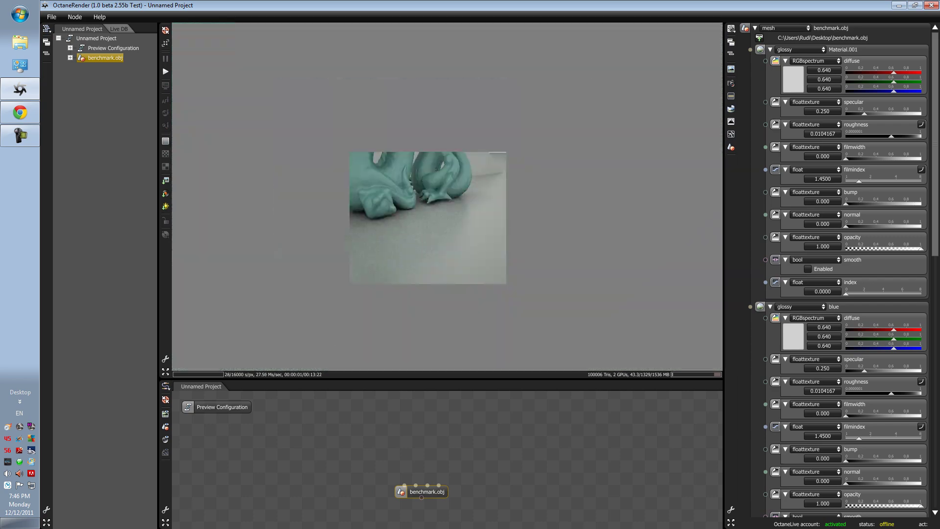
scroll(427, 217, down, 5)
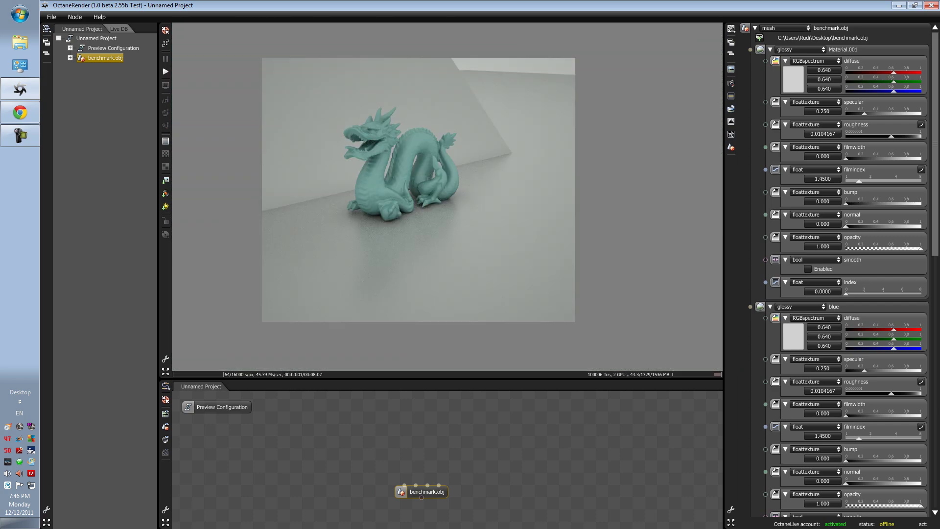
click(165, 112)
Change the mesh's Material.001 to a diffuse material with a white colour of 1.000, 1.000, 1.000
click(404, 485)
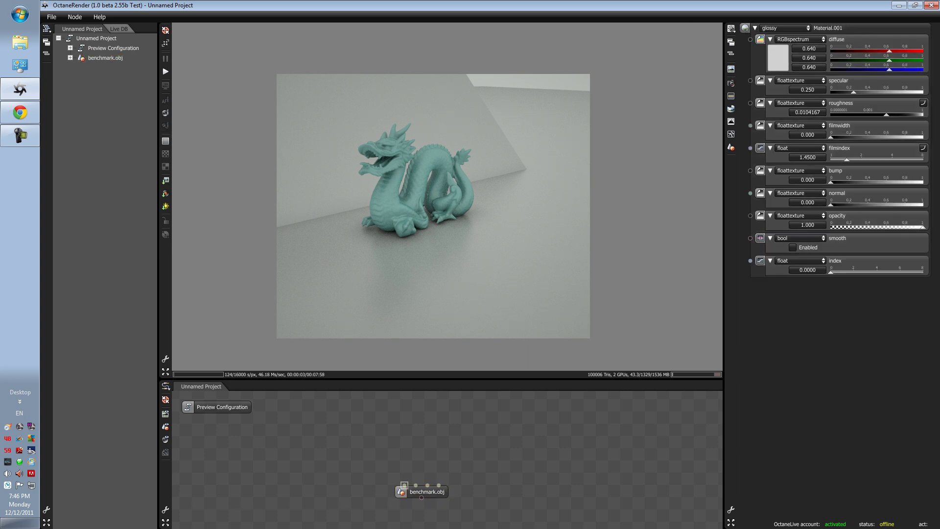
click(785, 28)
click(779, 37)
click(777, 58)
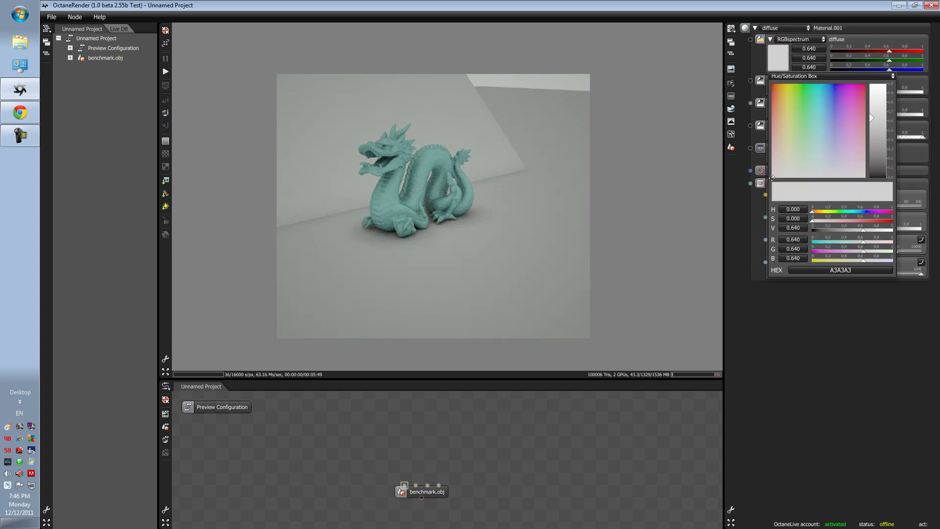
click(877, 84)
Change the mesh's blue material to diffuse and set its colour to white, FFFFFF
click(416, 485)
click(783, 27)
click(783, 38)
click(778, 57)
click(773, 178)
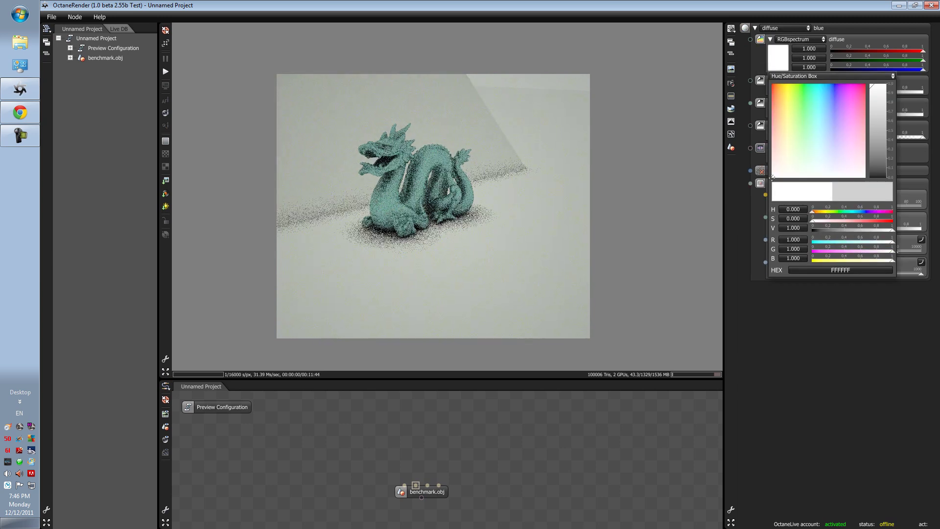
click(404, 485)
Change the mesh's light material to diffuse and set its emission to texture emission
scroll(433, 206, down, 3)
drag(433, 205, 477, 199)
right_drag(433, 206, 473, 227)
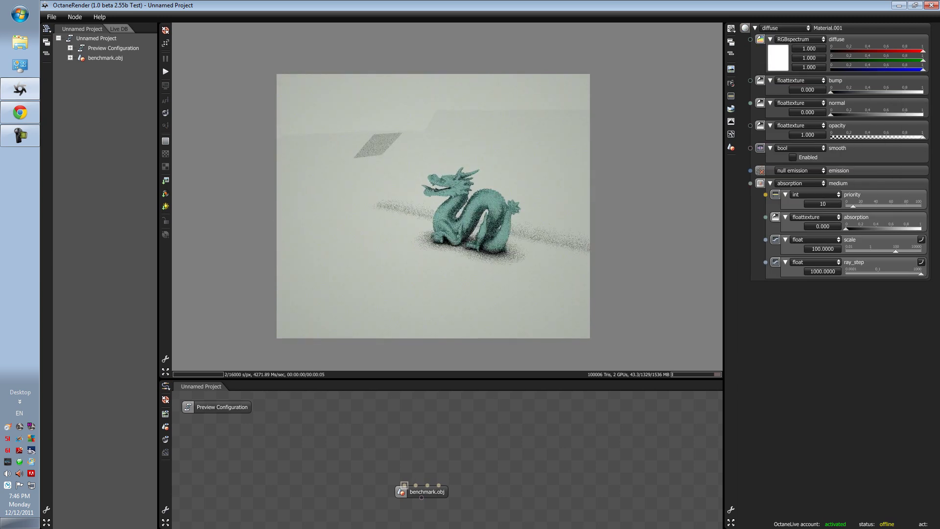
click(427, 485)
click(785, 28)
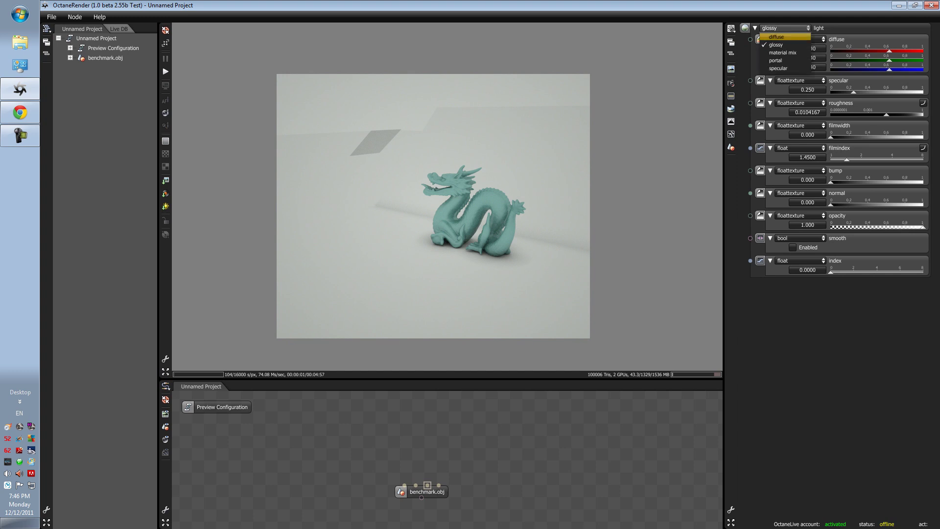
click(783, 39)
click(799, 183)
click(800, 183)
click(799, 171)
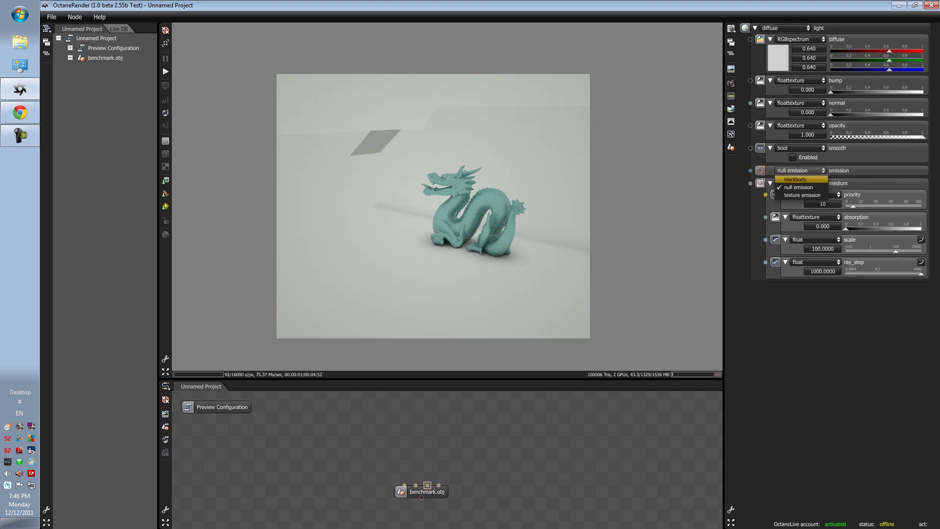
click(799, 194)
Set the light's emission texture to a white RGBspectrum and raise its power to about 1543
click(814, 182)
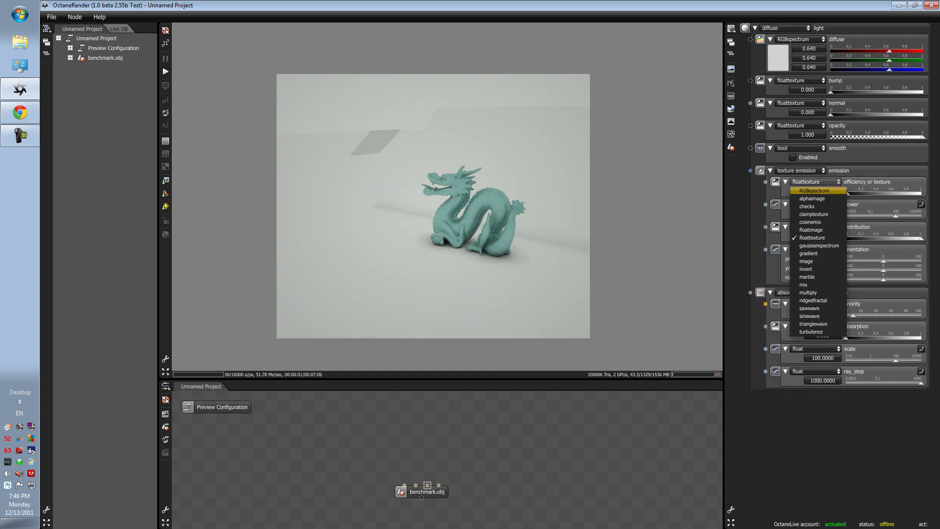
click(814, 190)
click(793, 200)
click(896, 228)
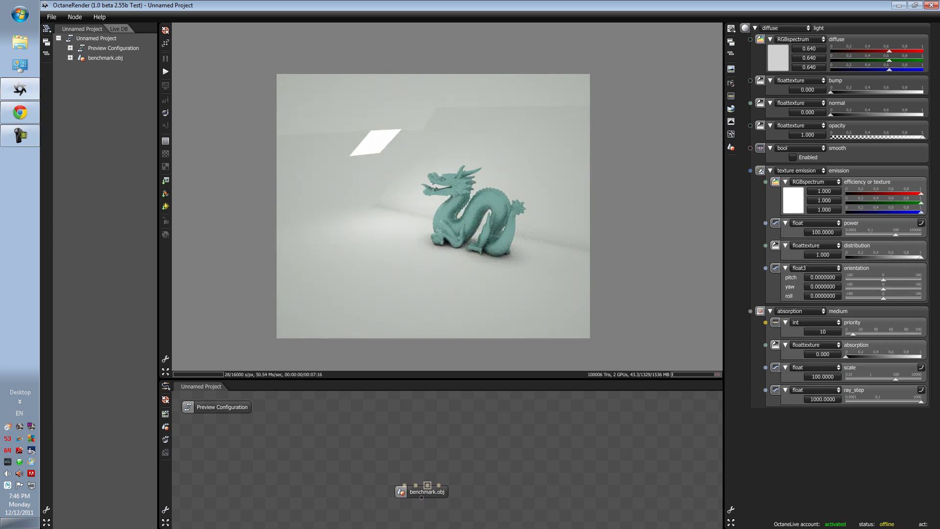
drag(895, 234, 906, 234)
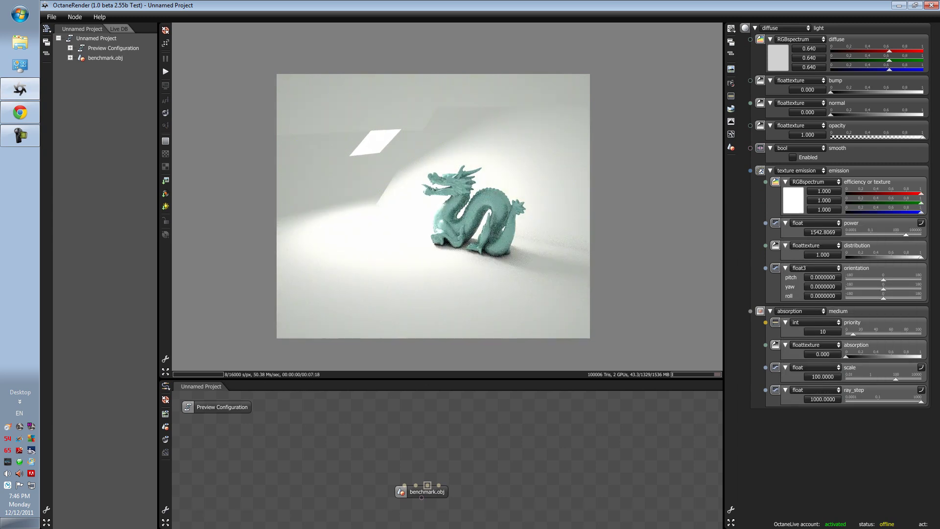
Set the mesh preview environment's texture to 0.000 and frame a close view of the dragon lit by the panel
drag(392, 206, 474, 206)
scroll(433, 206, up, 3)
click(730, 108)
drag(922, 50, 830, 50)
drag(475, 205, 382, 206)
scroll(434, 206, up, 3)
right_drag(433, 205, 369, 188)
scroll(369, 188, down, 1)
drag(370, 189, 396, 206)
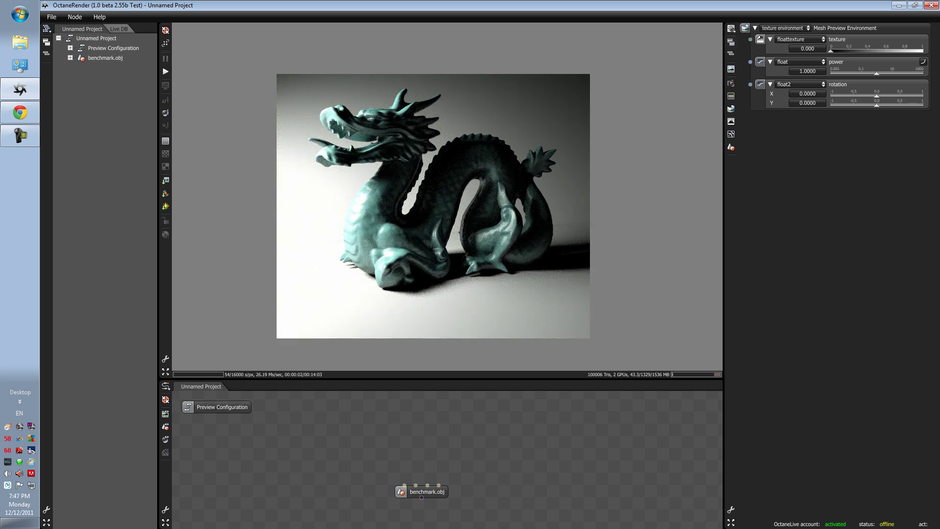
drag(396, 205, 395, 204)
Switch the mesh preview kernel from directlighting to pmc and turn the camera to a closer front angle on the dragon
click(730, 134)
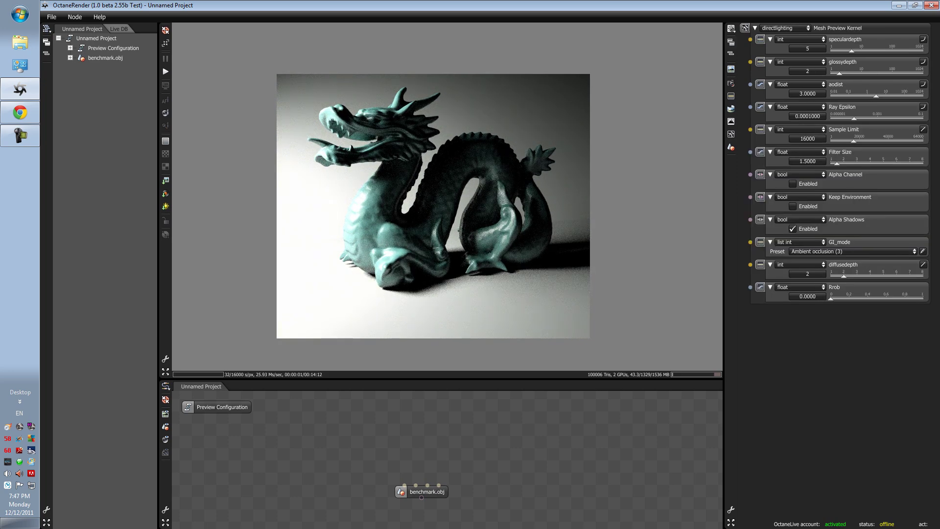
click(851, 251)
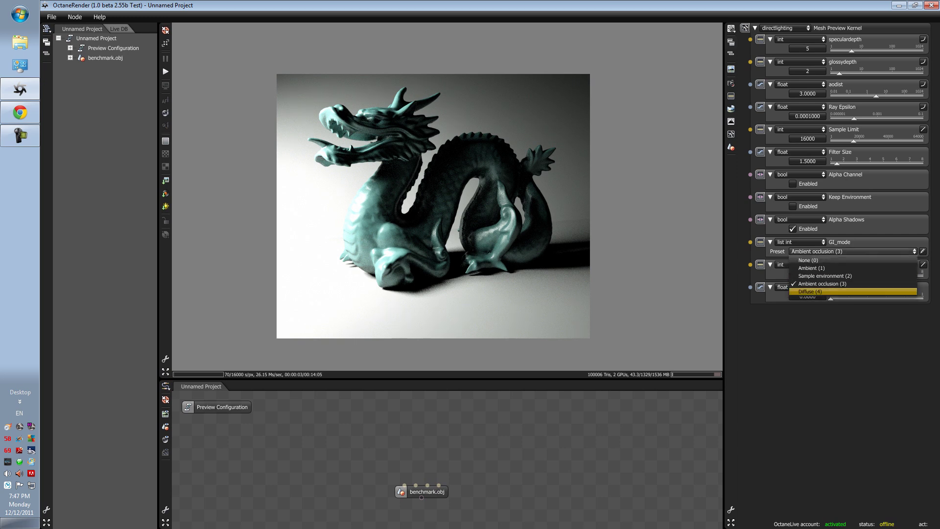
click(852, 292)
click(800, 40)
click(785, 27)
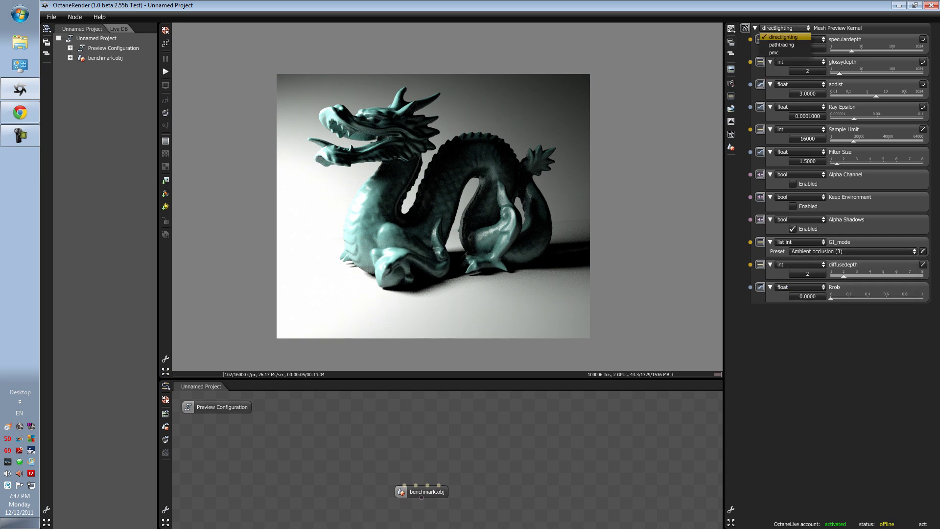
click(785, 52)
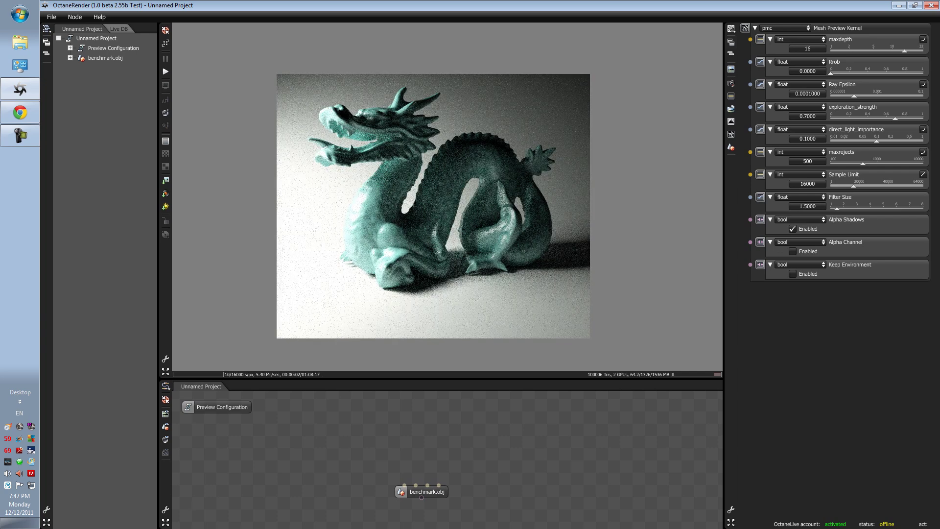
drag(433, 206, 485, 213)
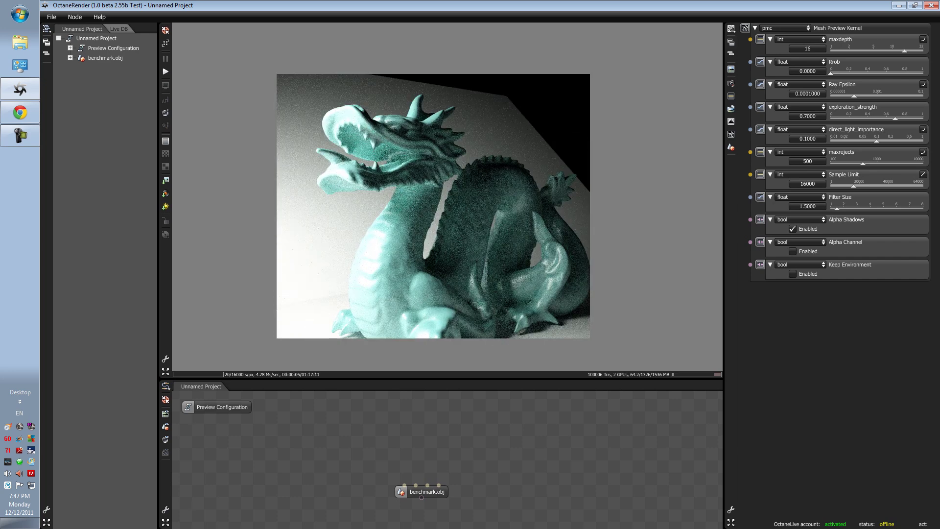
Add a diffuse material node above the mesh node and connect it to the last material input of benchmark.obj
drag(421, 491, 426, 510)
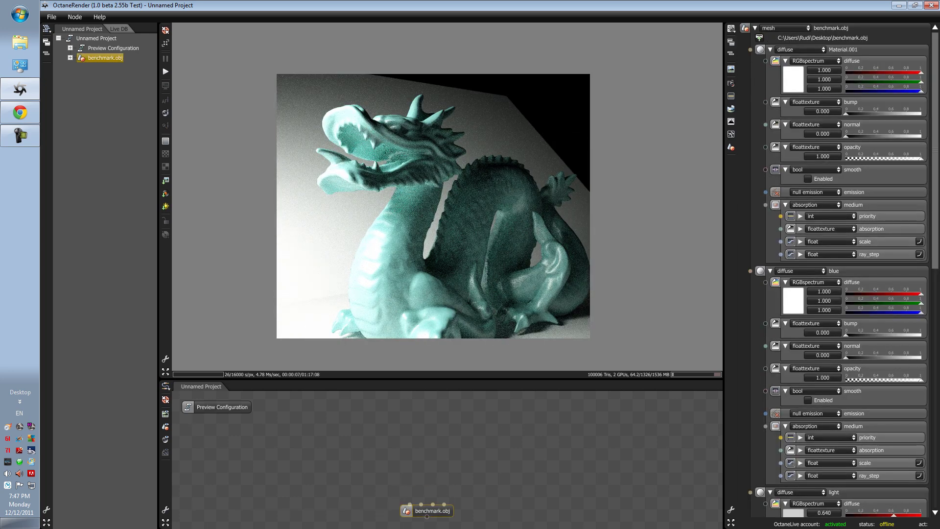
right_click(370, 446)
mouse_move(384, 449)
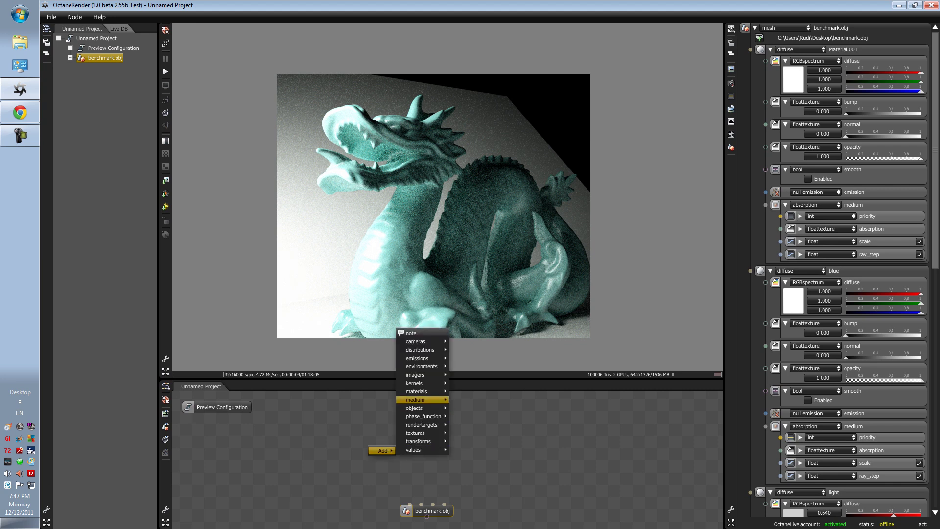
mouse_move(416, 391)
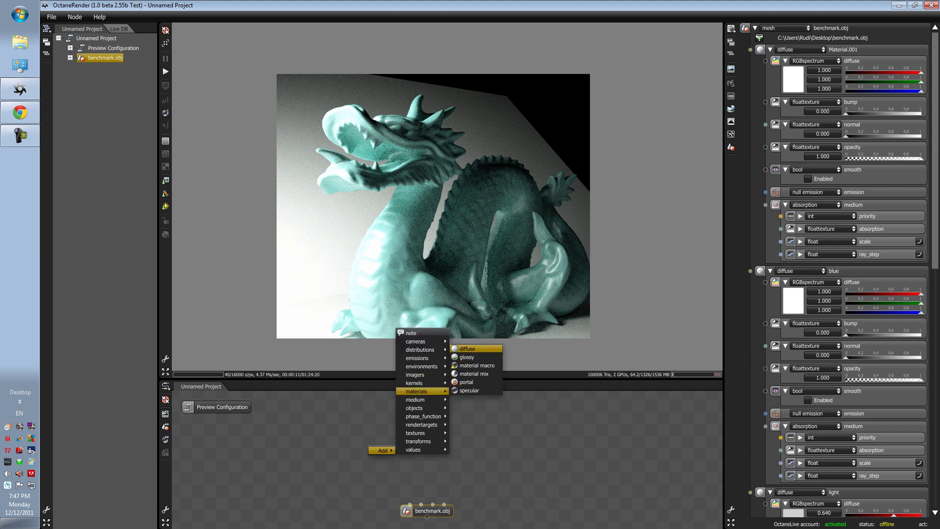
click(470, 348)
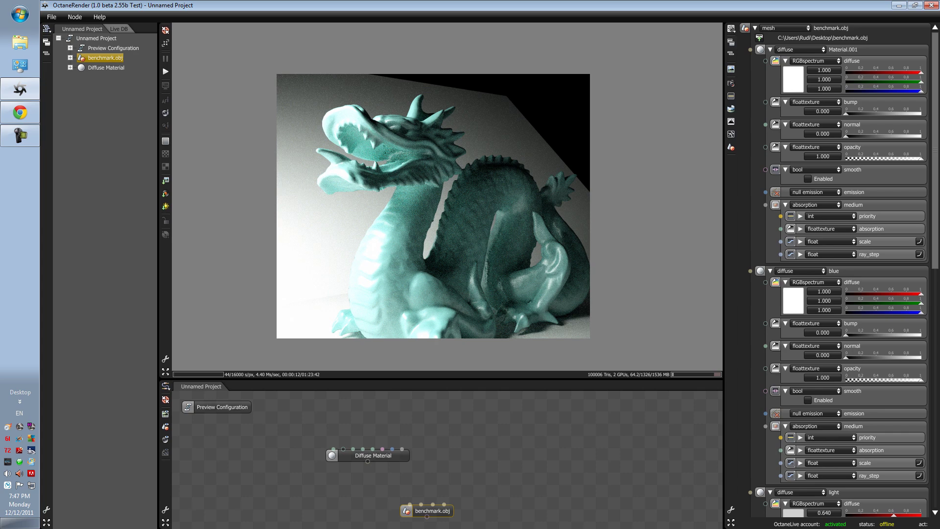
drag(373, 455, 423, 453)
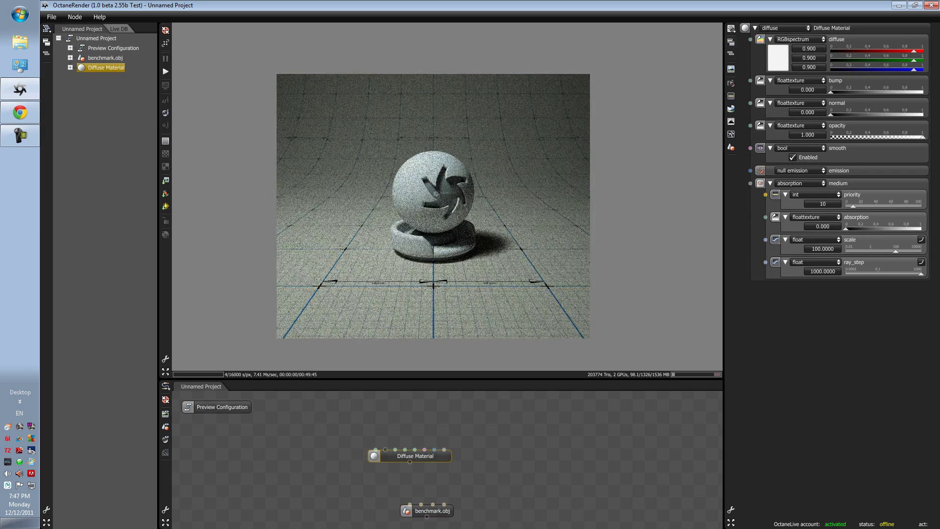
click(444, 504)
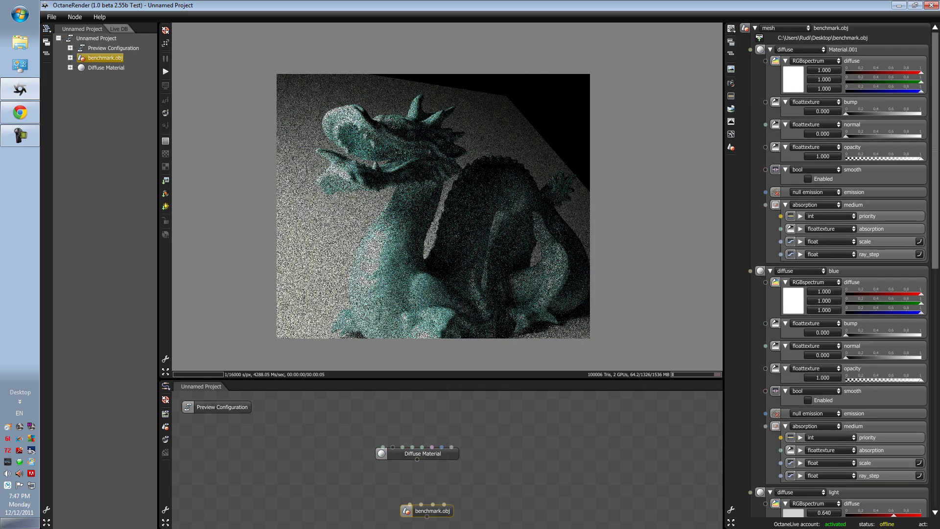
mouse_move(417, 459)
mouse_down()
mouse_move(434, 471)
mouse_move(443, 504)
mouse_move(420, 468)
mouse_up()
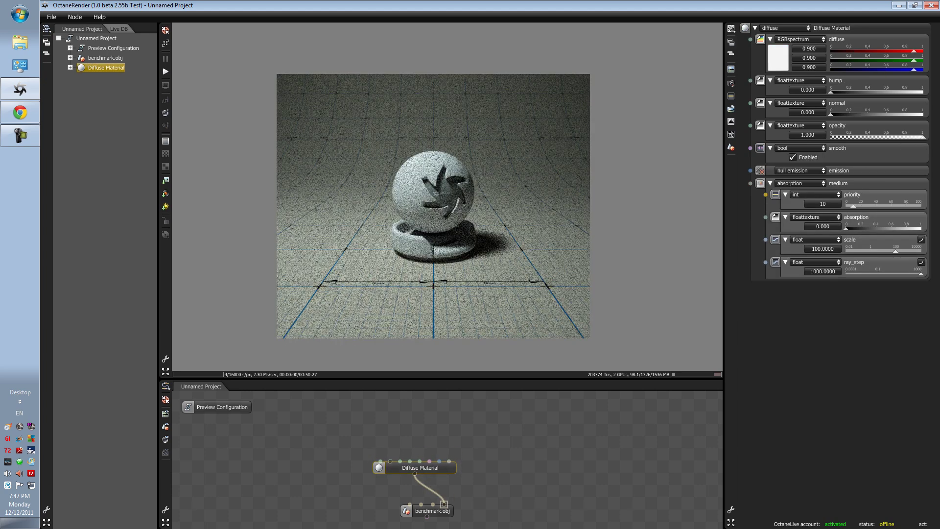
Add a scattering medium node, connect it to the Diffuse Material's medium input, and preview the benchmark.obj mesh
right_click(338, 417)
mouse_move(352, 420)
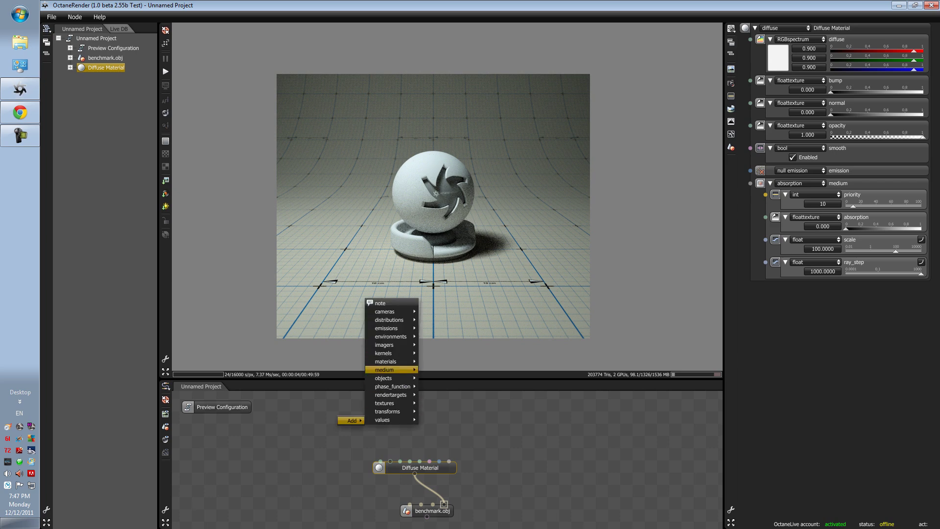
mouse_move(386, 370)
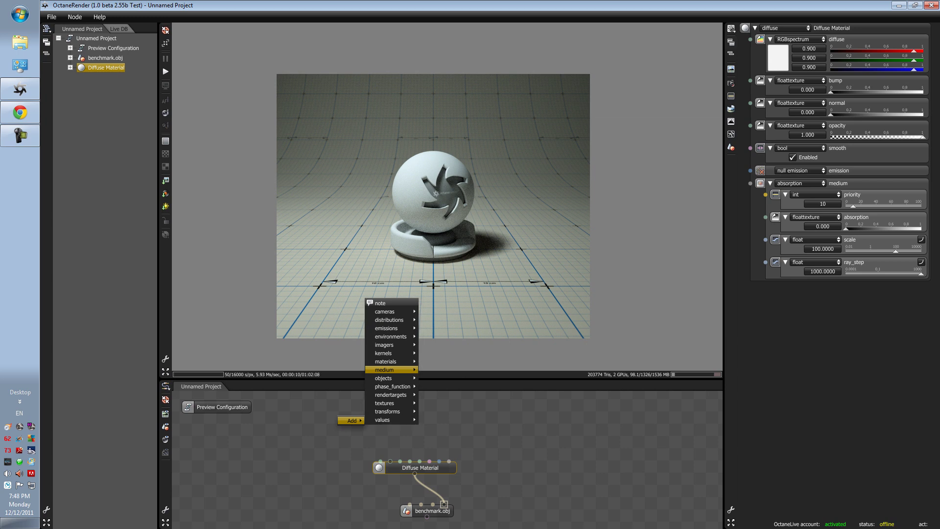
click(440, 369)
drag(342, 426, 402, 420)
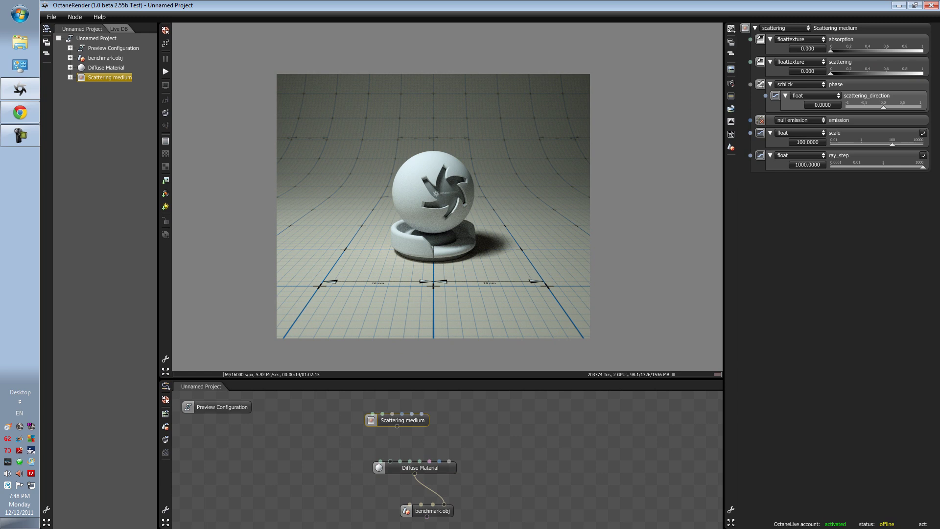
drag(402, 420, 449, 461)
click(420, 467)
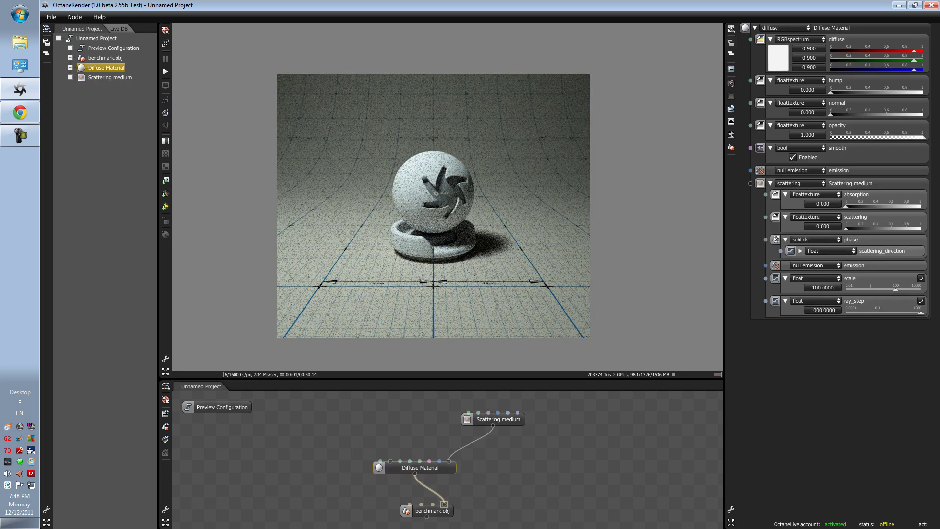
click(427, 510)
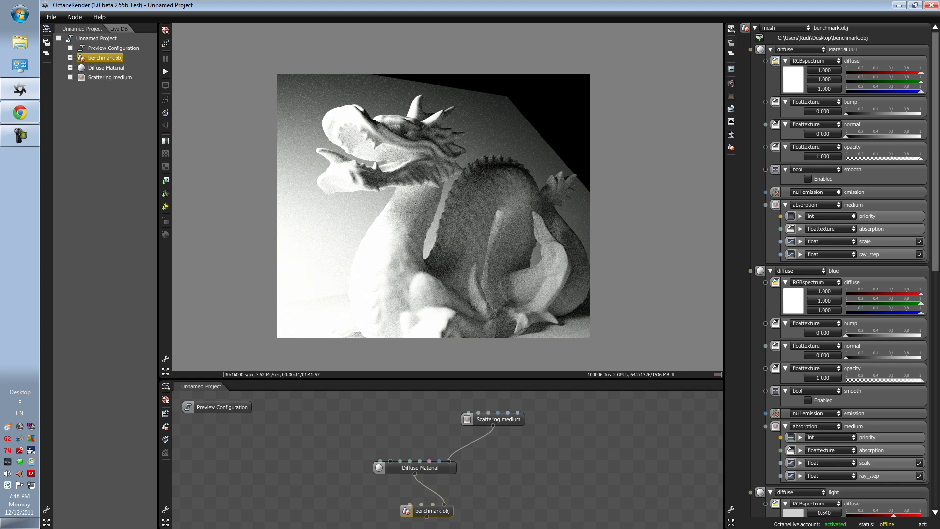
Add a floattexture node above the Diffuse Material and connect it to the material's second input
right_click(343, 420)
mouse_move(357, 424)
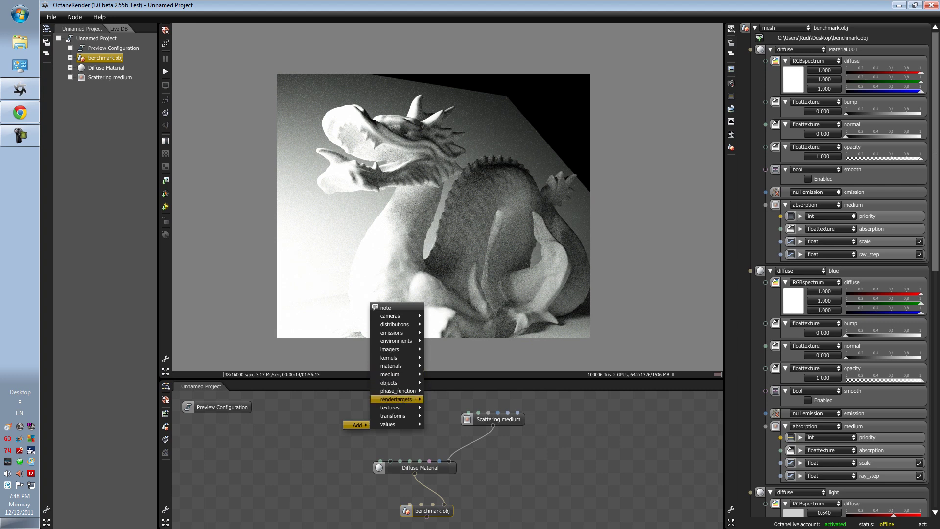
mouse_move(390, 407)
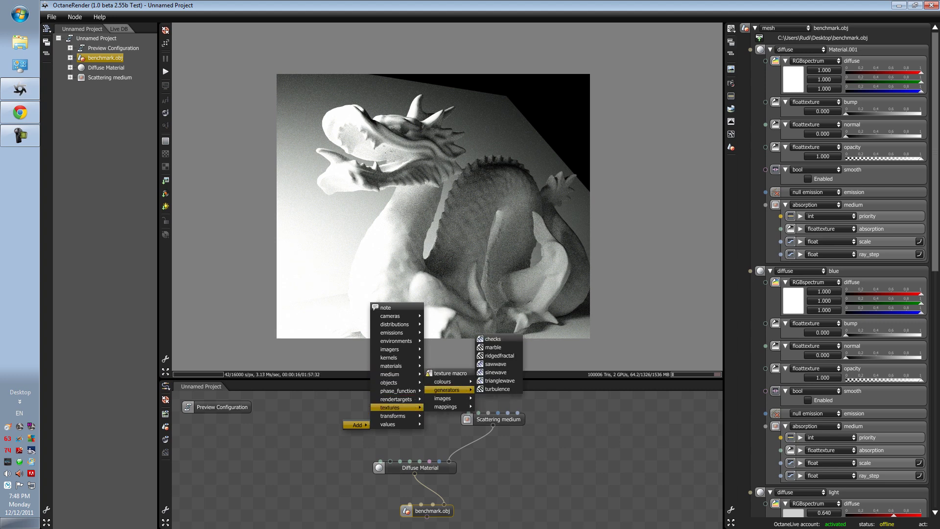
mouse_move(443, 381)
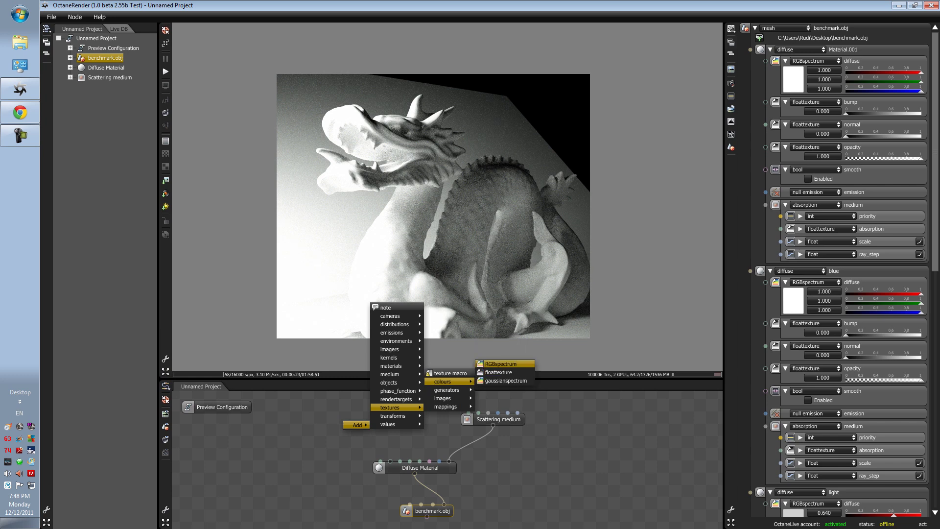
click(499, 372)
drag(347, 429, 390, 460)
drag(391, 415, 409, 420)
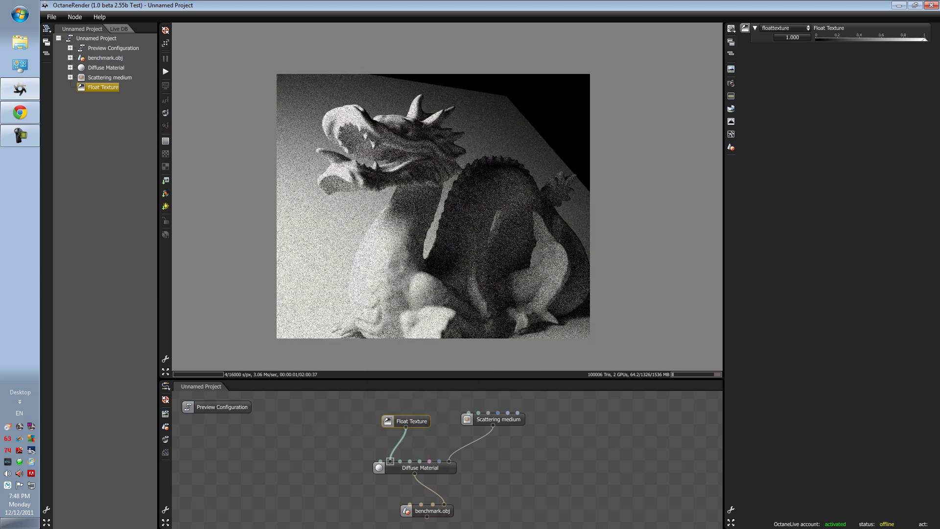
Set the Diffuse Material's diffuse colour to red (0.900, 0.000, 0.000) and preview the benchmark.obj mesh
click(420, 467)
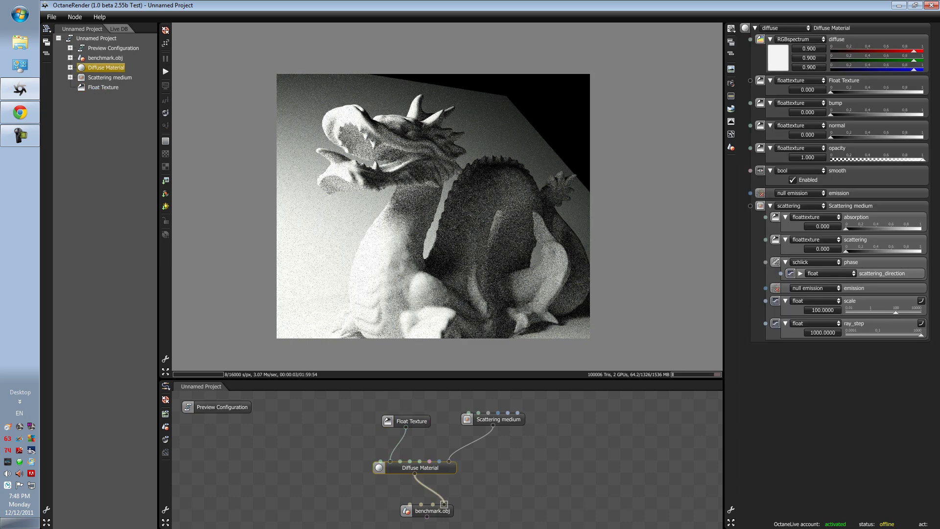
click(777, 57)
drag(818, 129, 771, 84)
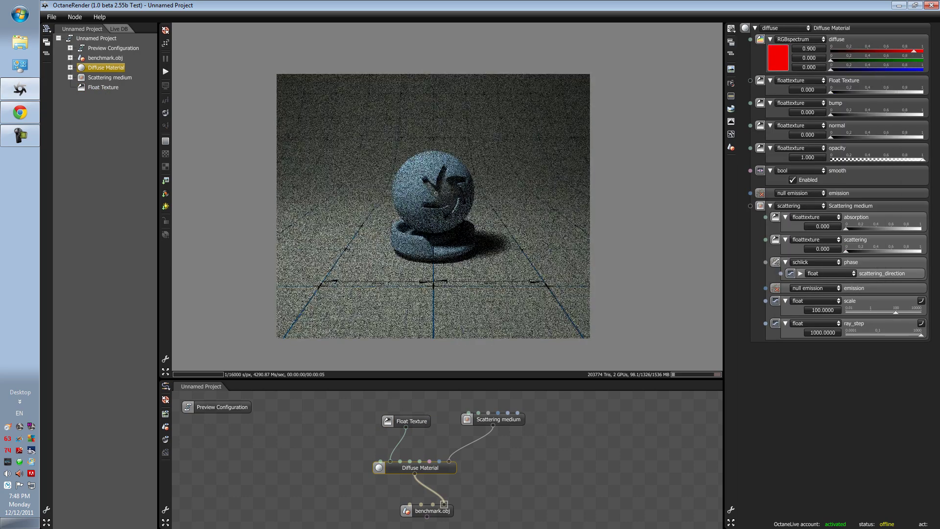
click(431, 511)
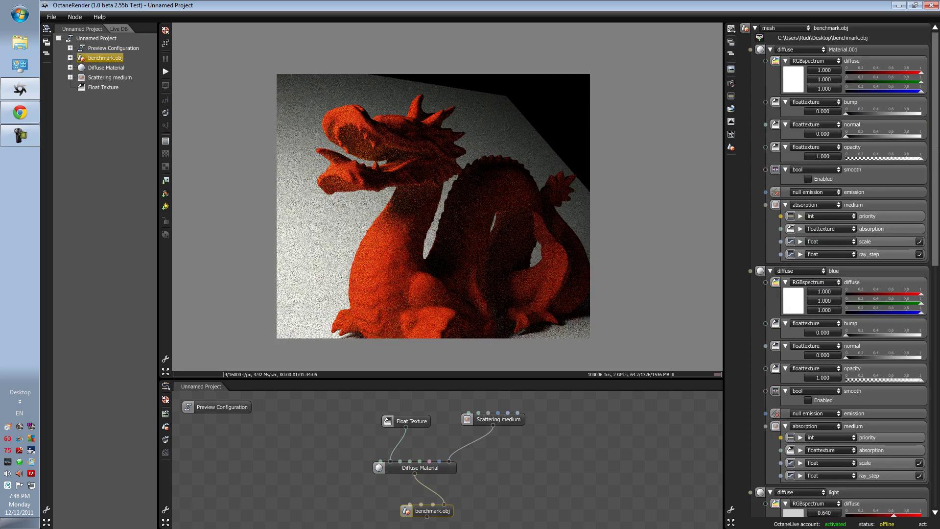
Set the Float Texture value to 0.545 and preview it on both the Diffuse Material and the benchmark.obj mesh
click(411, 420)
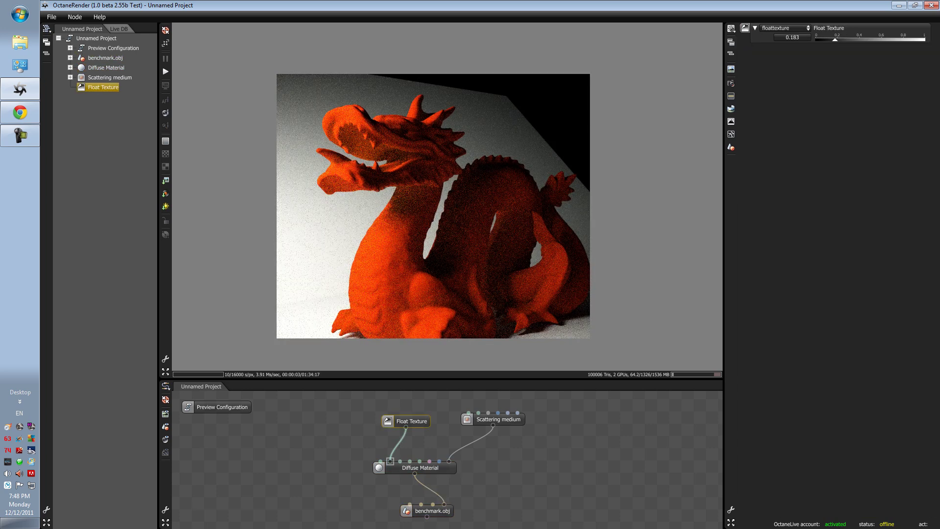
drag(877, 39, 879, 39)
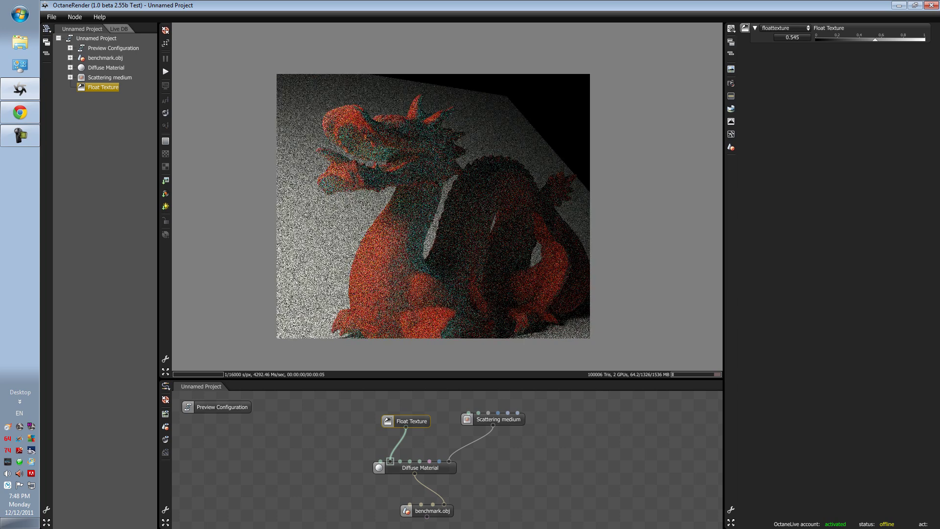
drag(411, 421, 411, 425)
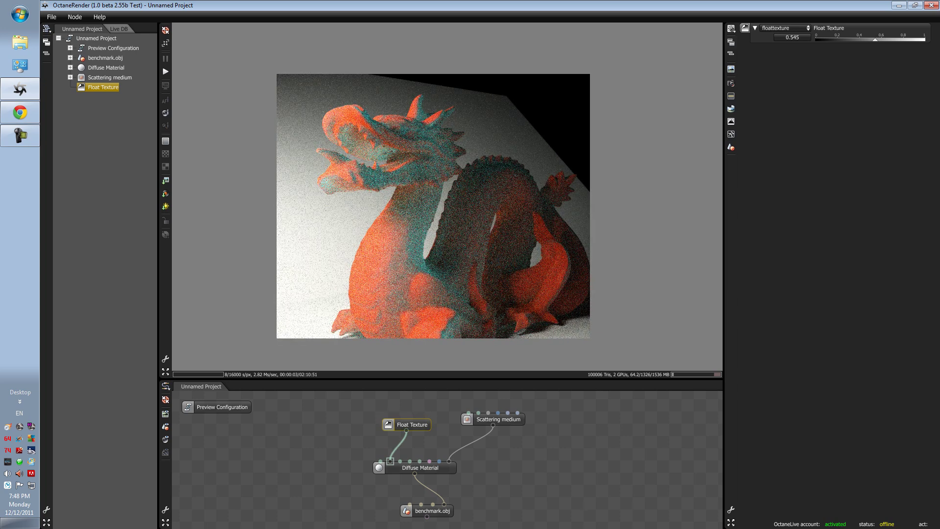
click(398, 468)
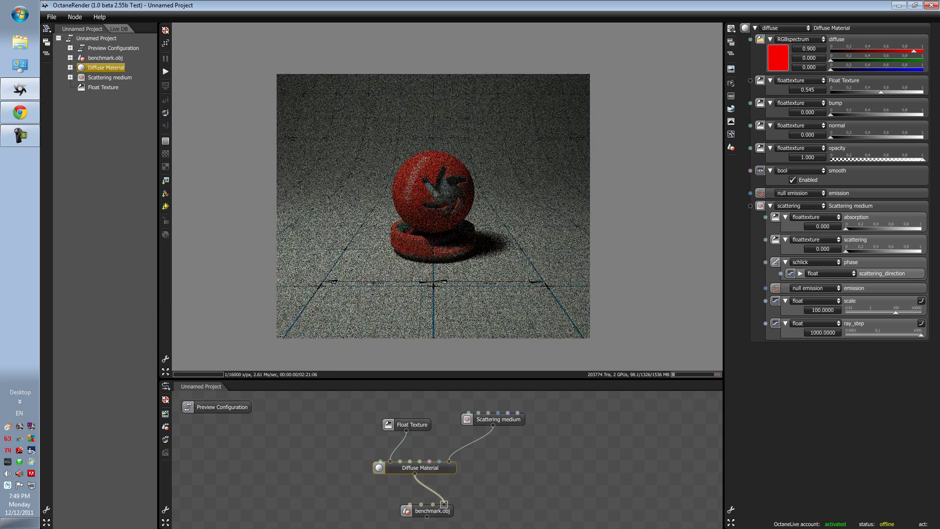
click(432, 510)
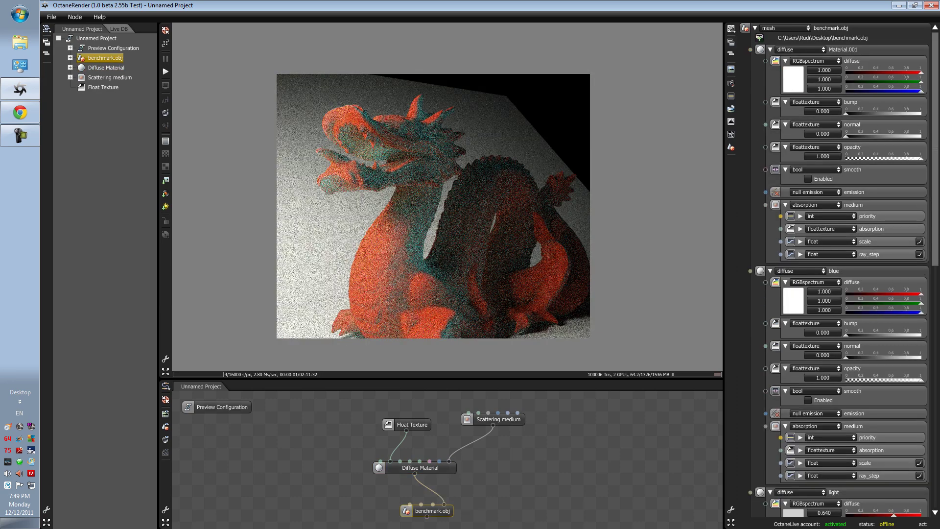
click(390, 461)
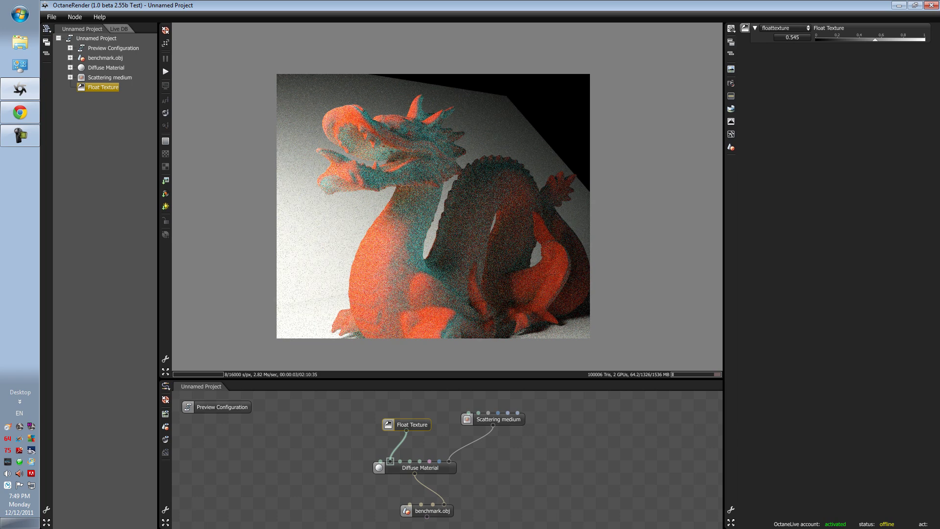
Replace the Float Texture node with an RGBspectrum texture node connected to the Diffuse Material's second input
right_click(412, 424)
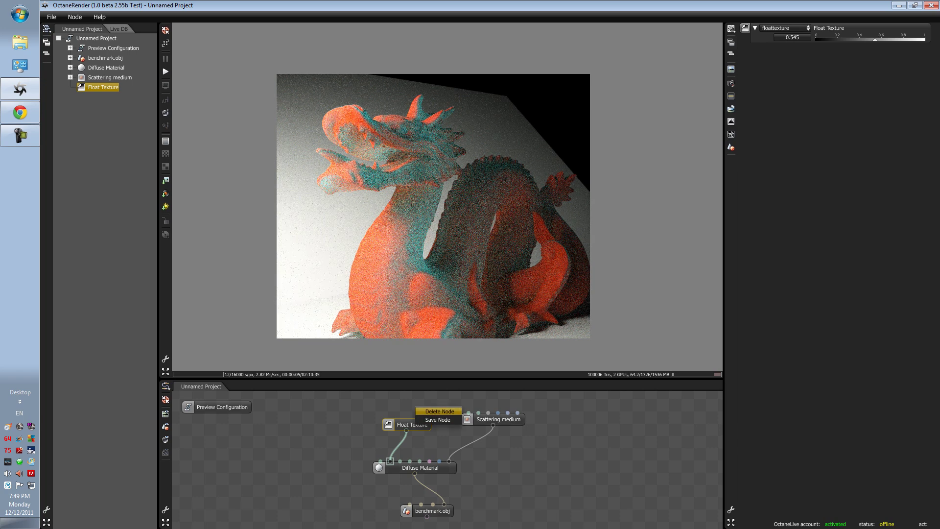
click(439, 412)
right_click(394, 435)
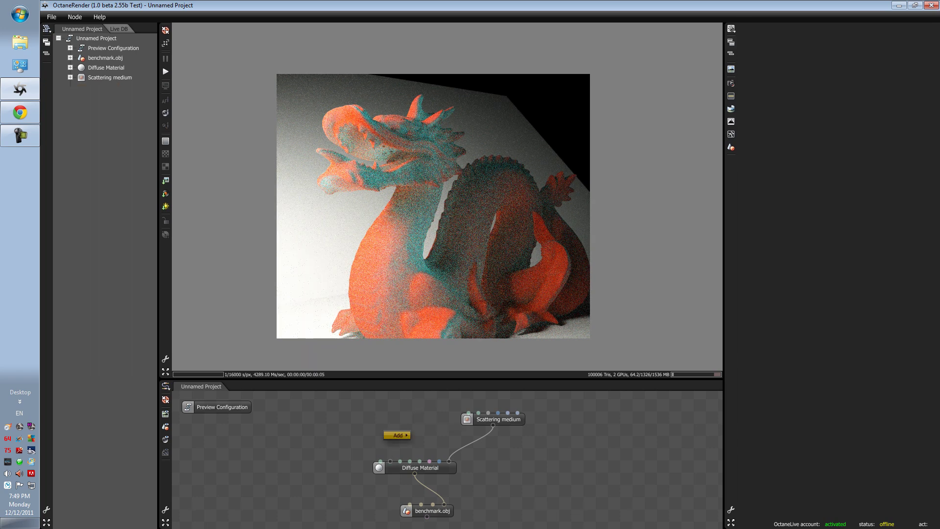
mouse_move(435, 418)
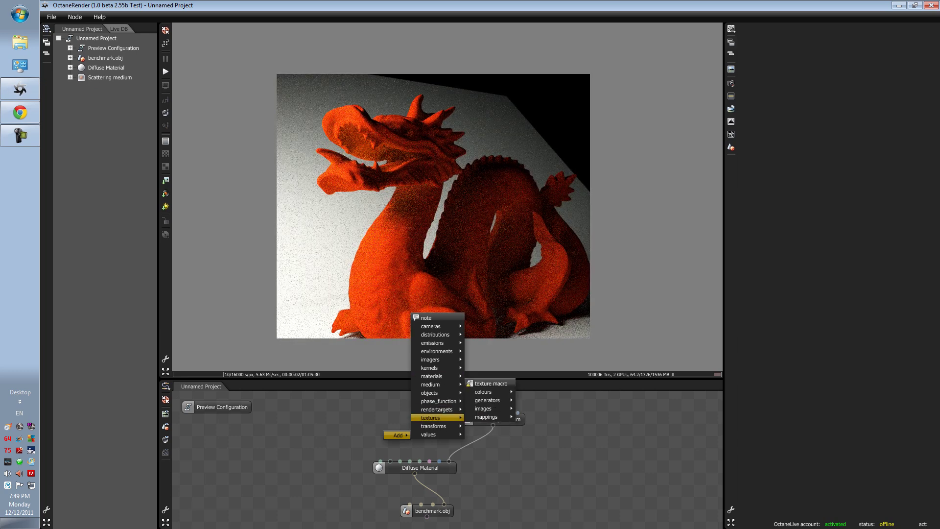
mouse_move(487, 399)
click(546, 382)
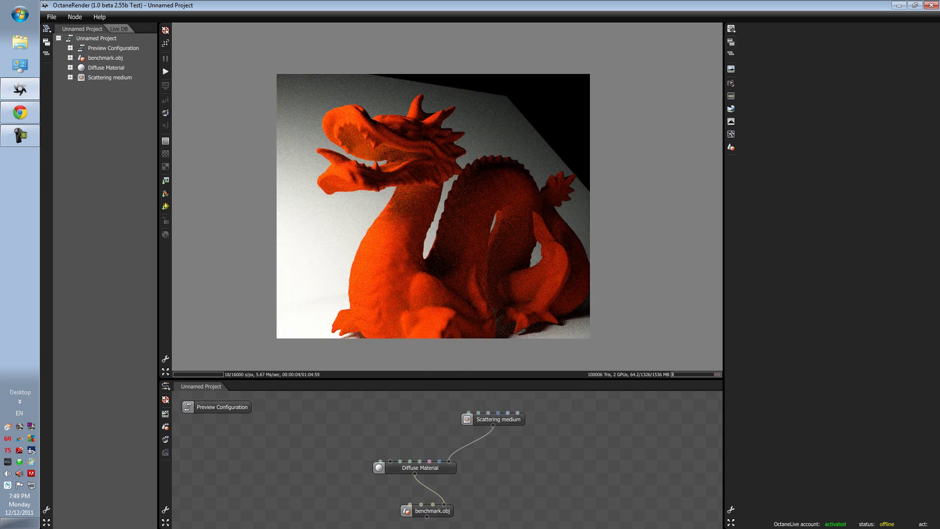
drag(392, 449, 413, 420)
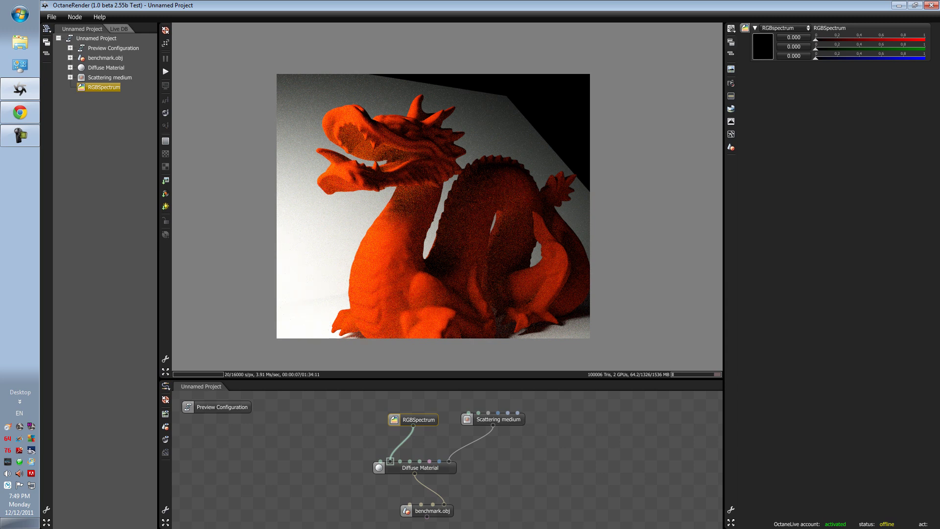
Set the RGBSpectrum node's colour to a light red of 1.000, 0.219, 0.219
click(762, 46)
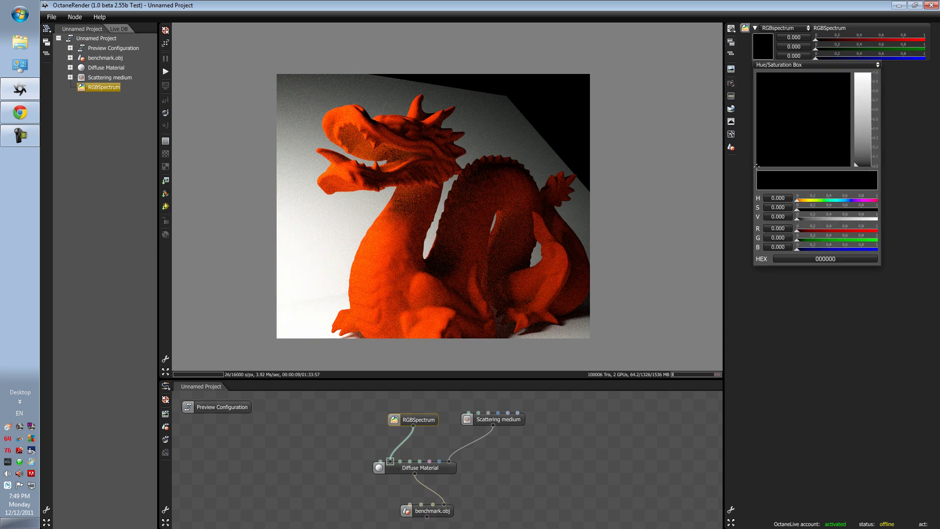
click(859, 118)
key(Escape)
click(762, 46)
click(863, 73)
key(Escape)
click(762, 46)
mouse_move(757, 166)
mouse_down()
mouse_move(782, 94)
mouse_move(764, 94)
mouse_move(756, 73)
mouse_move(757, 98)
mouse_up()
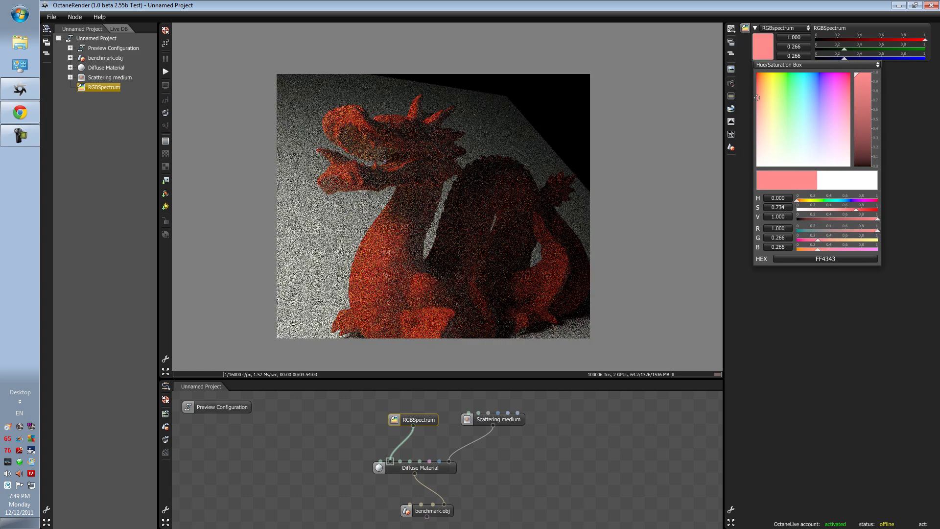
Try a paler diffuse colour on the Diffuse Material, and settle on a darker red of 0.500, 0.000, 0.000
click(419, 468)
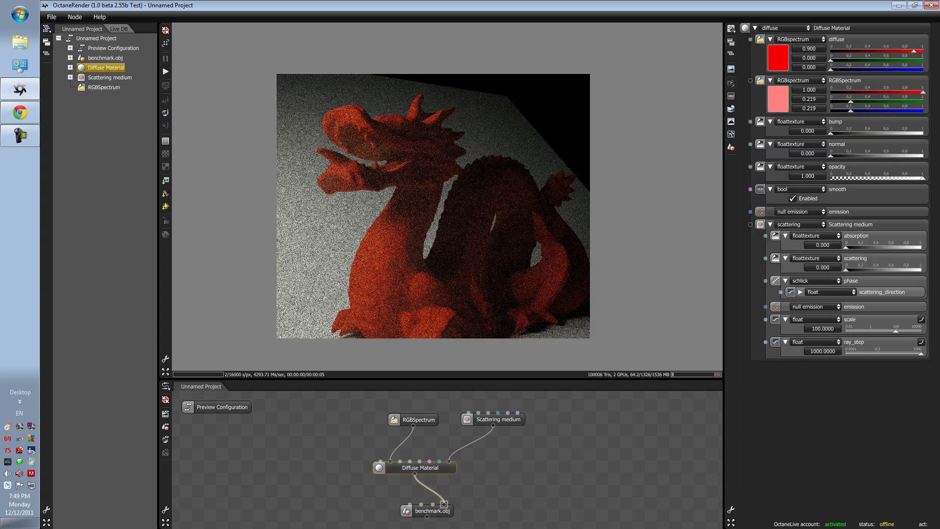
click(778, 57)
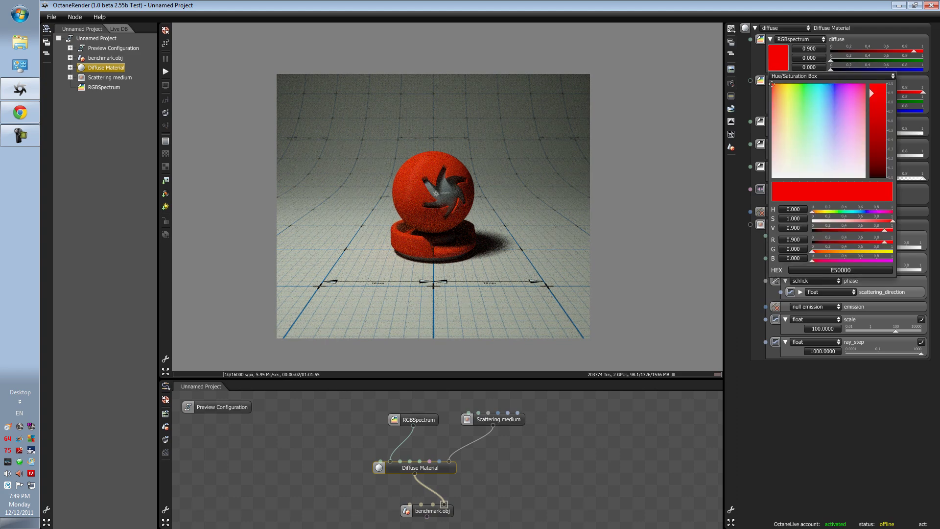
drag(772, 84, 772, 107)
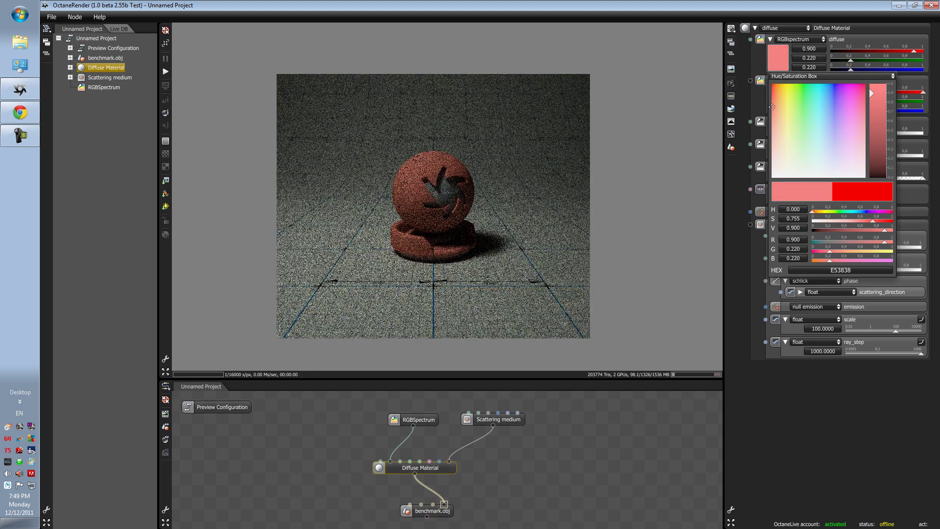
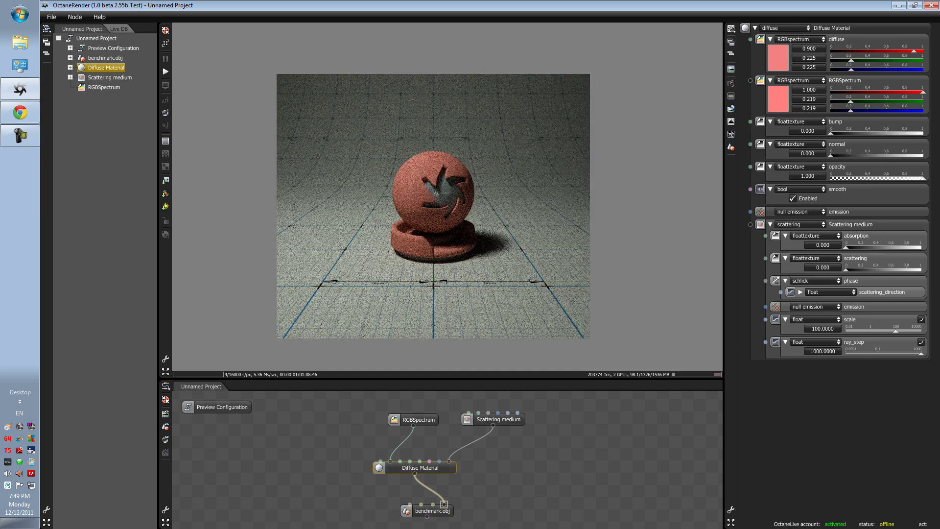
drag(772, 108, 771, 83)
click(778, 57)
drag(877, 93, 877, 130)
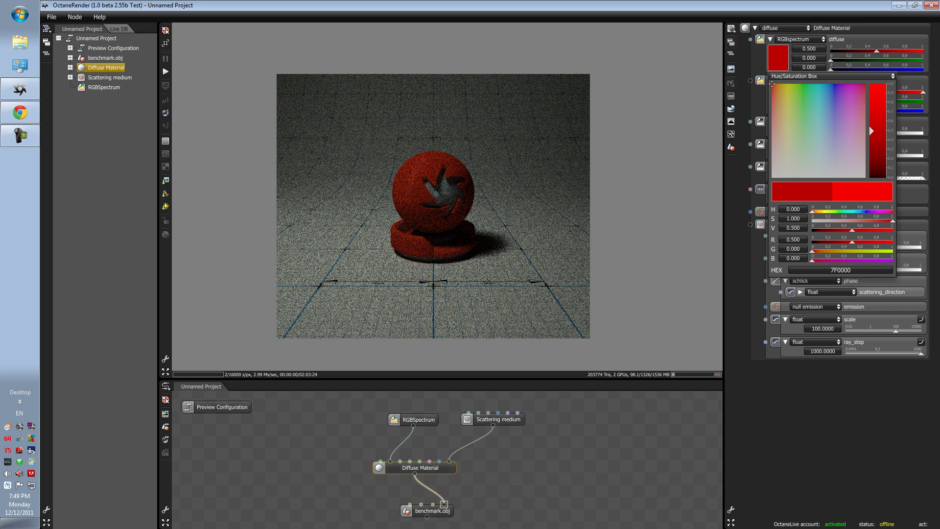
Preview the benchmark.obj mesh and turn the camera to a higher, more frontal view of the dragon
click(426, 510)
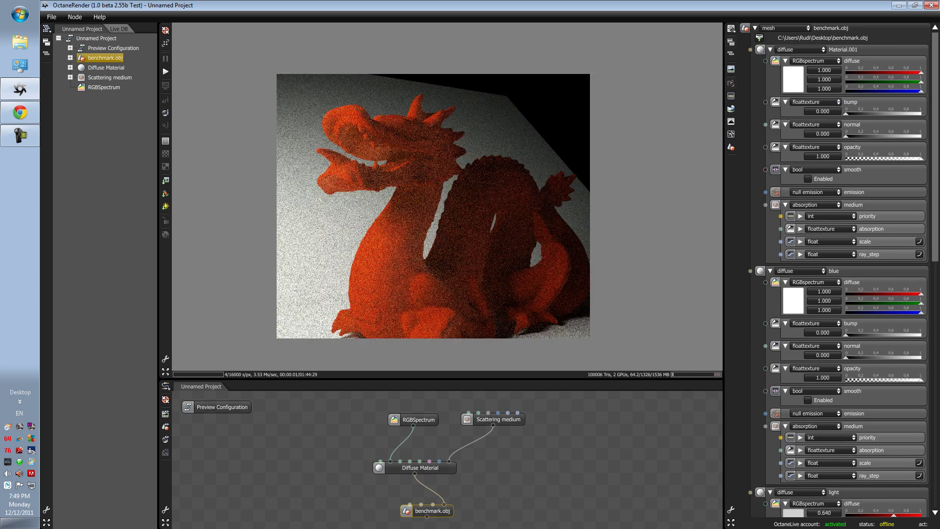
drag(317, 168, 335, 232)
right_drag(335, 232, 330, 194)
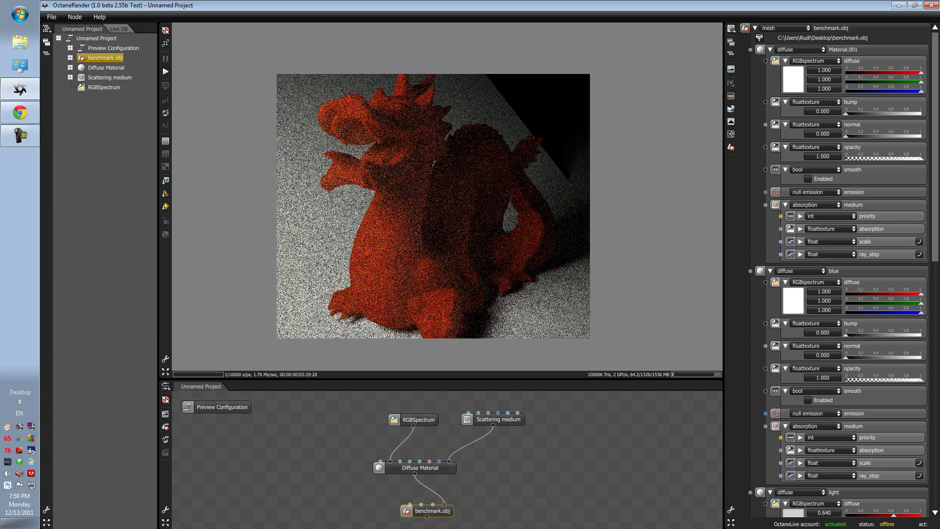
Move the Scattering medium node slightly closer to the Diffuse Material and set its absorption to 1.000
click(420, 467)
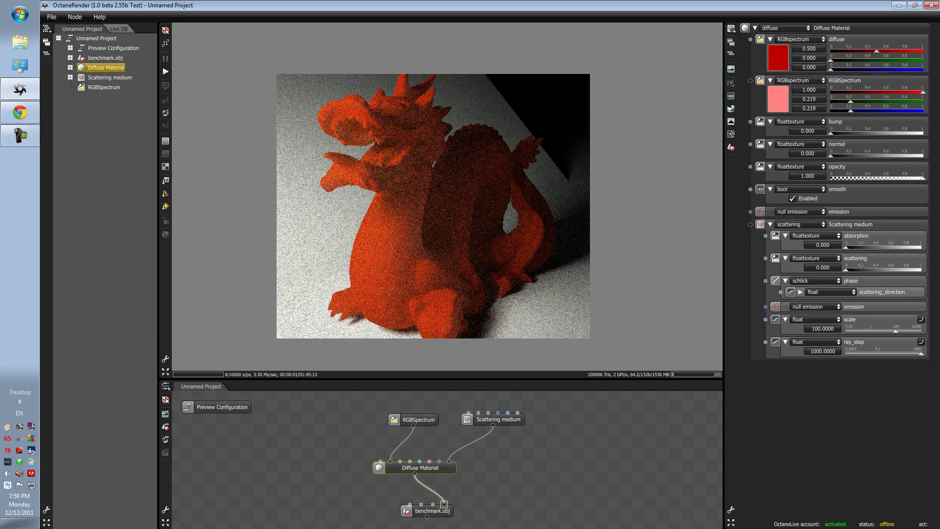
drag(497, 419, 486, 428)
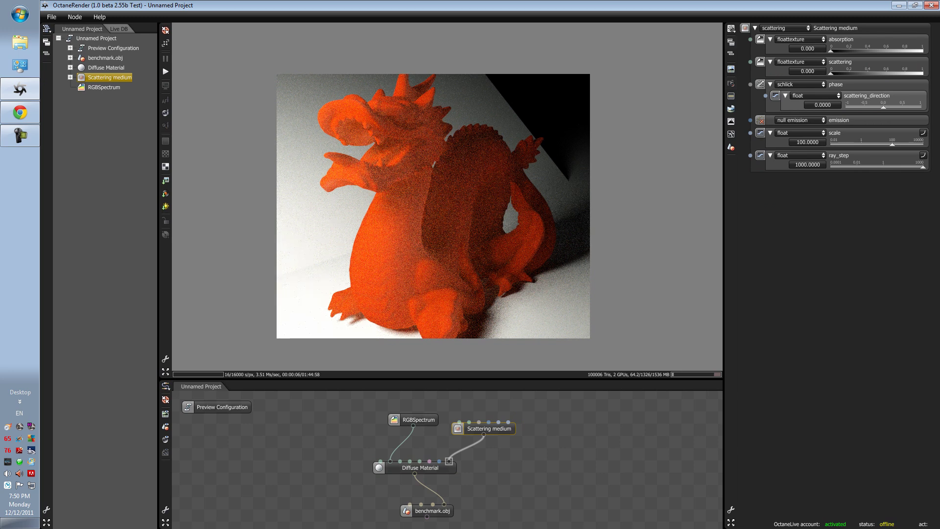
double_click(841, 39)
key(Tab)
key(Tab)
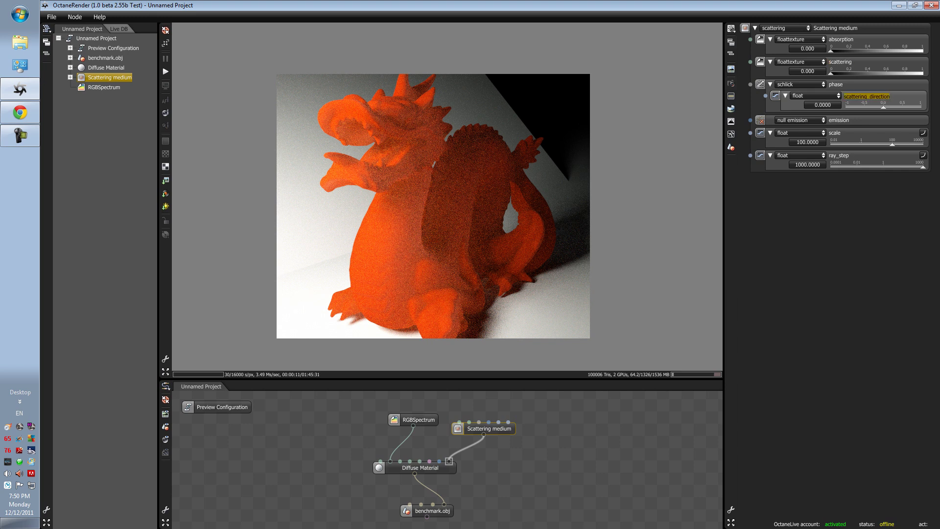
key(Tab)
key(Tab)
key(Tab)
key(Return)
key(Tab)
drag(831, 50, 922, 50)
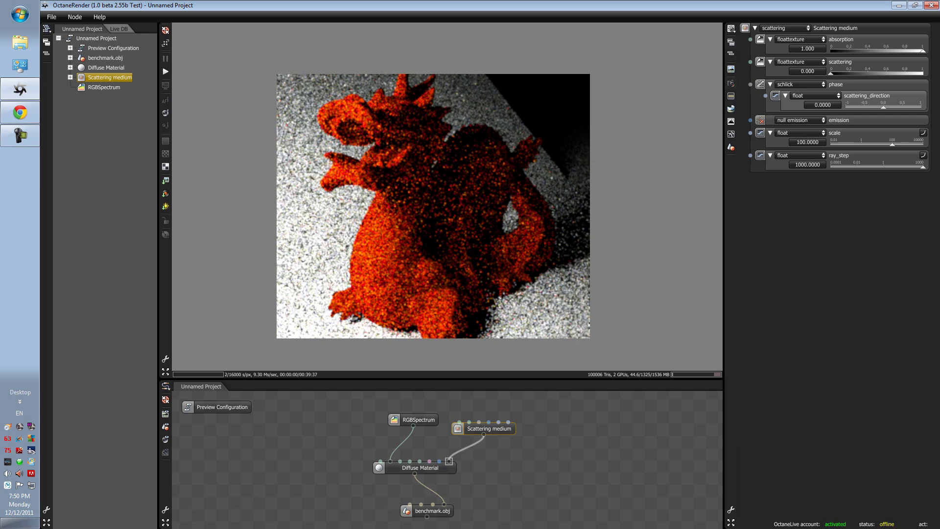
drag(922, 51, 922, 50)
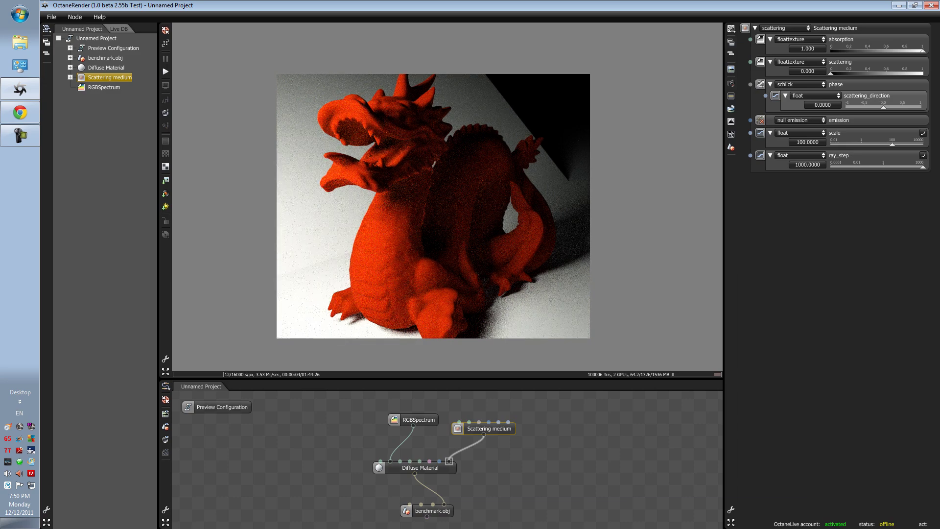
Examine the dragon's surface in the render up close and as a whole to judge the absorption's effect
ctrl+scroll(442, 162, up, 1)
ctrl+scroll(442, 162, down, 1)
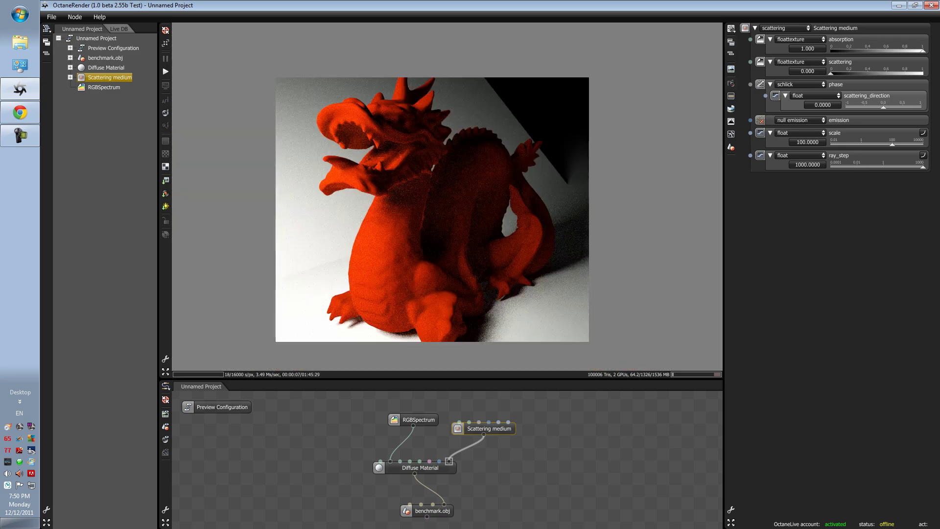
ctrl+scroll(354, 124, up, 3)
ctrl+scroll(344, 121, down, 2)
scroll(447, 196, up, 2)
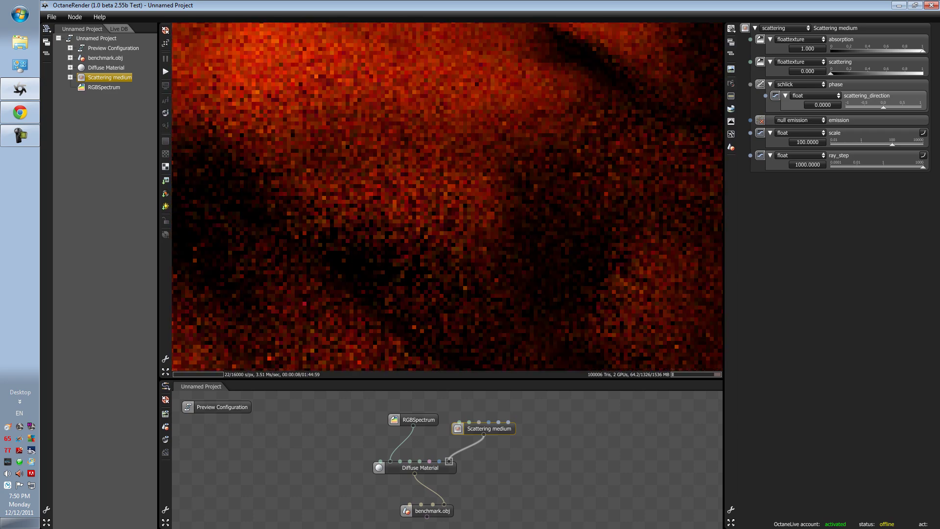
scroll(447, 196, down, 4)
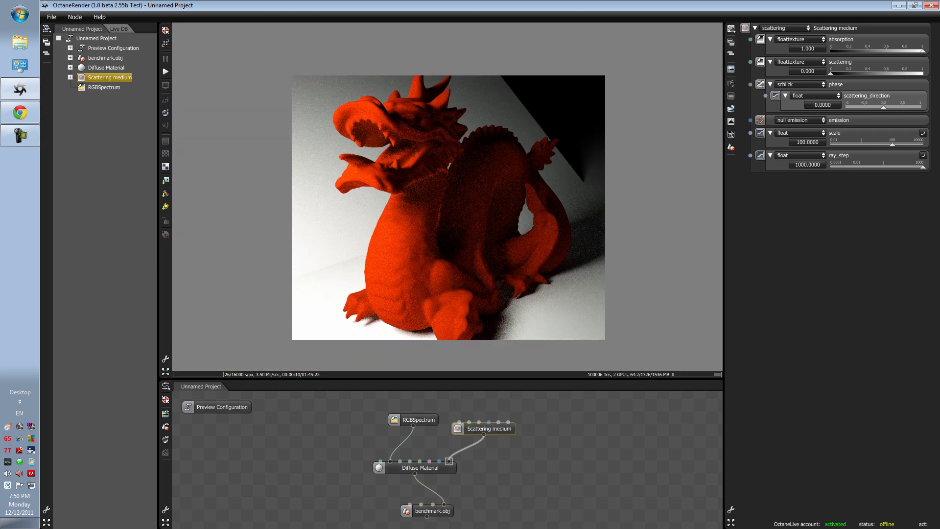
Set the Scattering medium's absorption to 0.000, compare it with 0.481 on the dragon, and return it to 0.000
drag(922, 50, 830, 50)
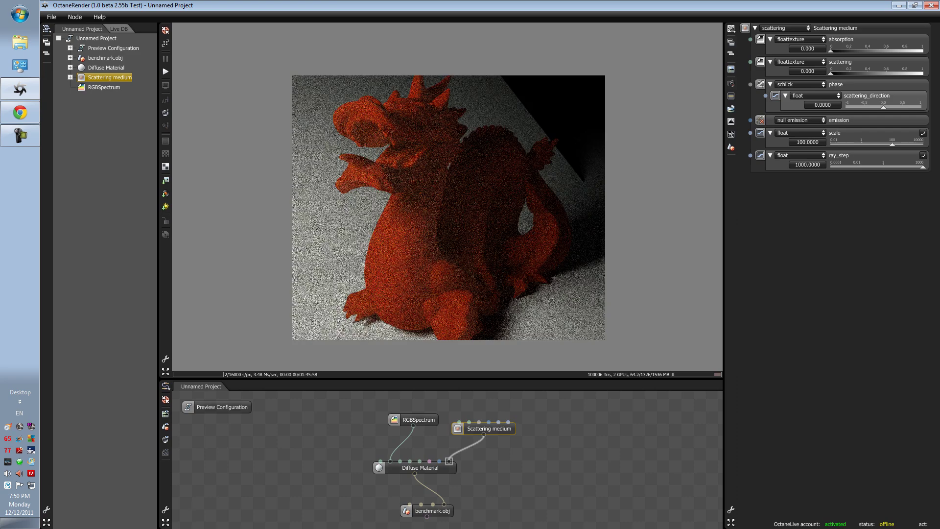
scroll(391, 167, up, 1)
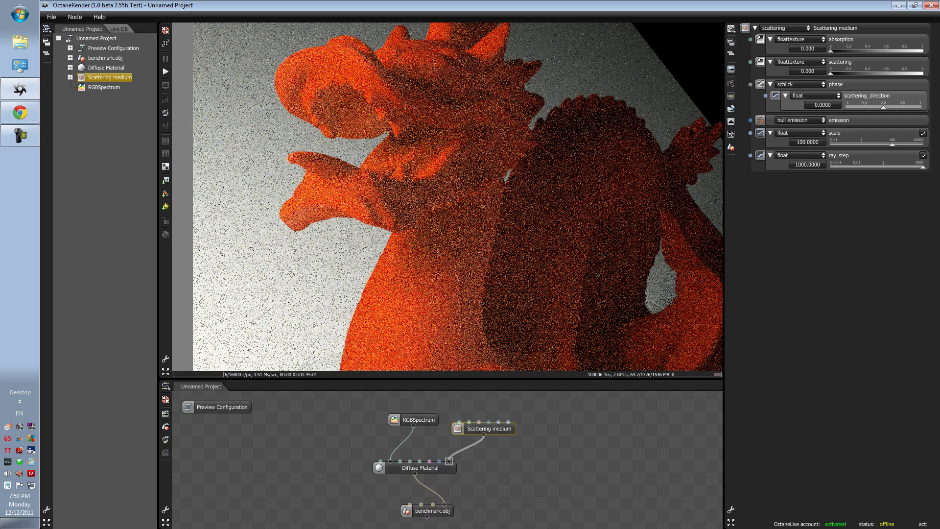
scroll(480, 168, down, 1)
ctrl+drag(493, 209, 469, 185)
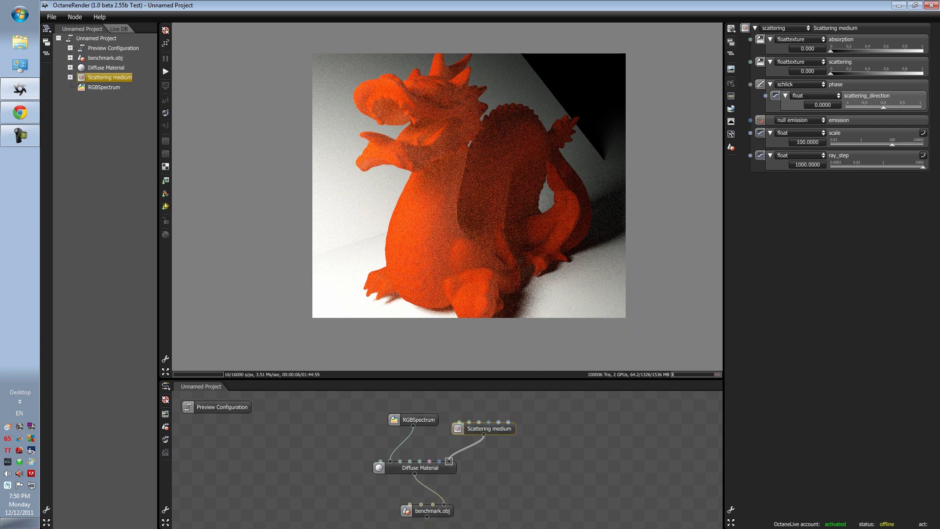
click(874, 50)
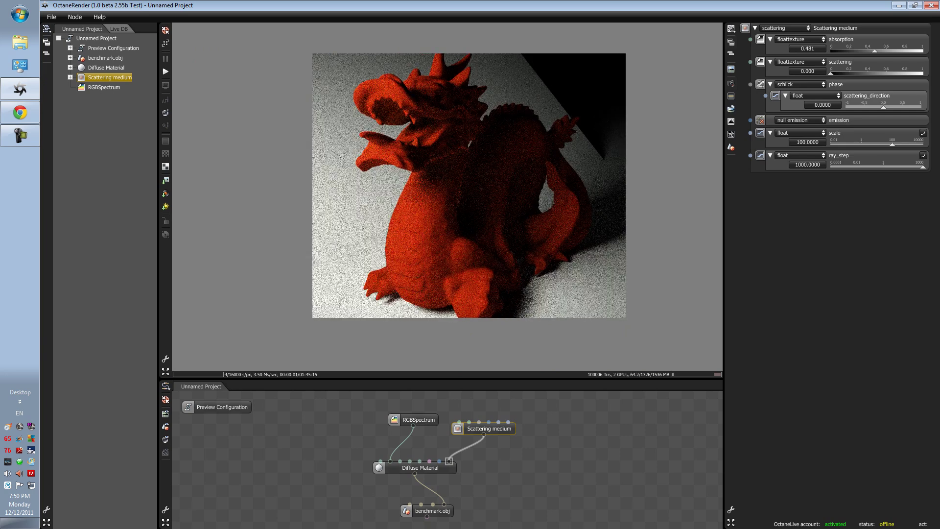
click(830, 50)
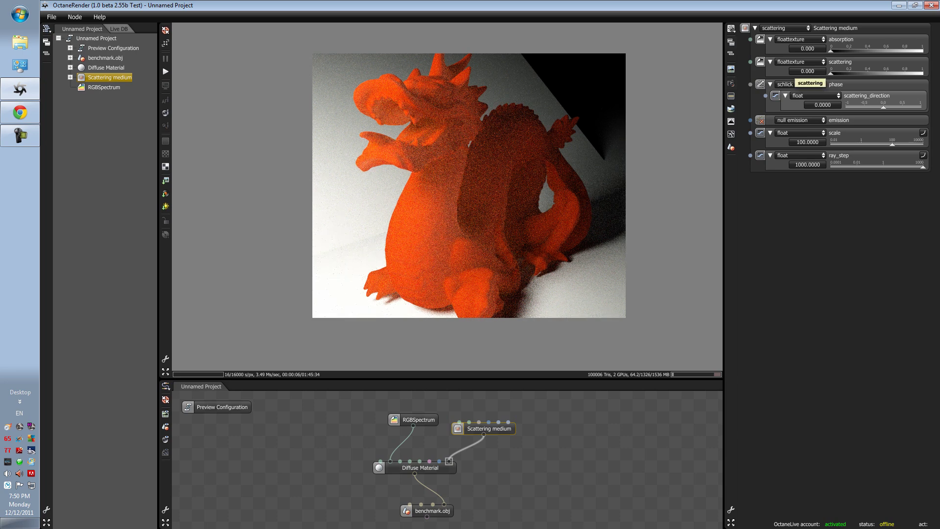
Try a scattering of 0.106 on the Scattering medium and settle on 0.074
drag(830, 72, 923, 73)
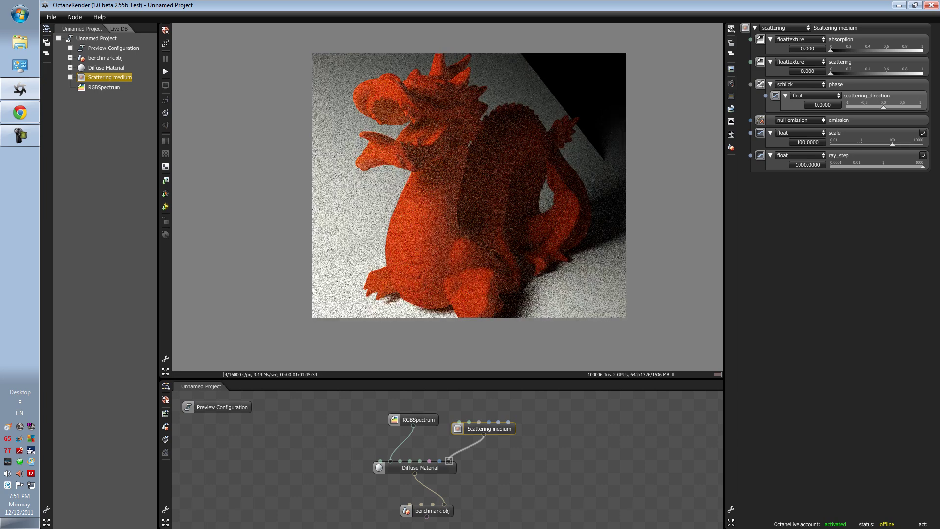
drag(831, 73, 840, 73)
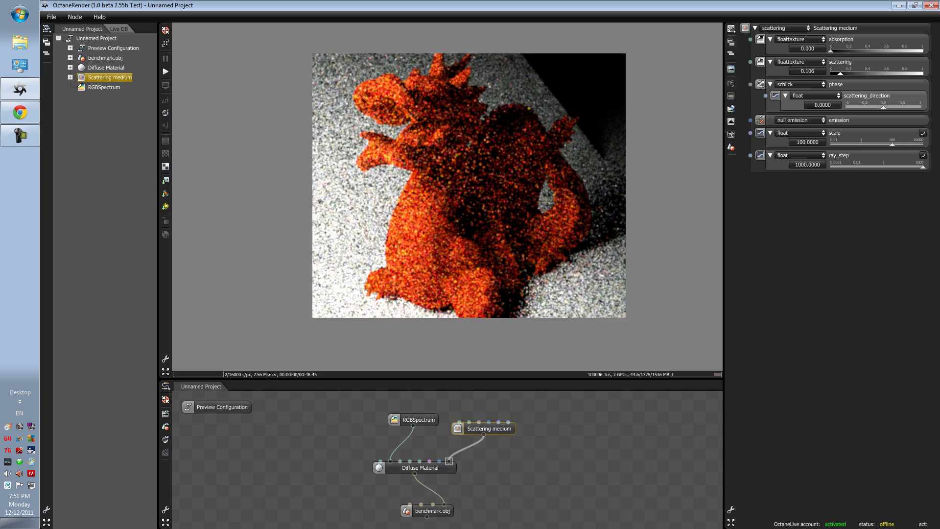
drag(839, 73, 836, 73)
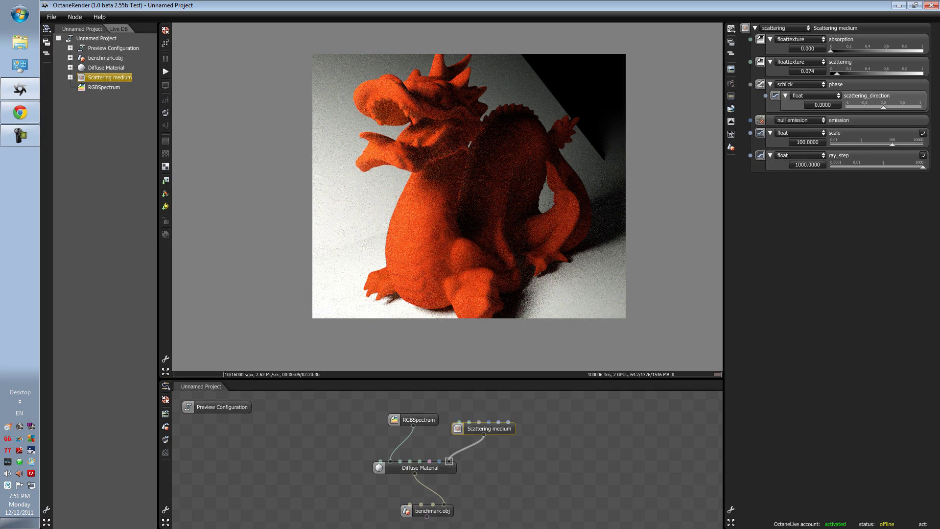
Change the Diffuse Material's diffuse colour to lime green (0.188, 1.000, 0.000) and its RGBSpectrum colour to yellow (0.813, 1.000, 0.000)
click(419, 467)
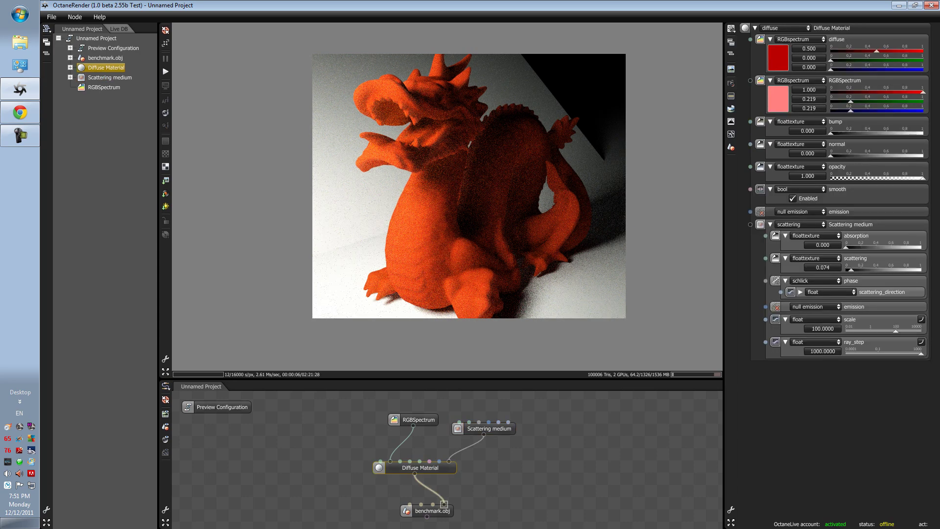
click(778, 57)
click(806, 102)
drag(806, 102, 798, 84)
click(922, 60)
click(777, 99)
mouse_move(783, 137)
mouse_down()
mouse_move(775, 125)
mouse_move(790, 125)
mouse_up()
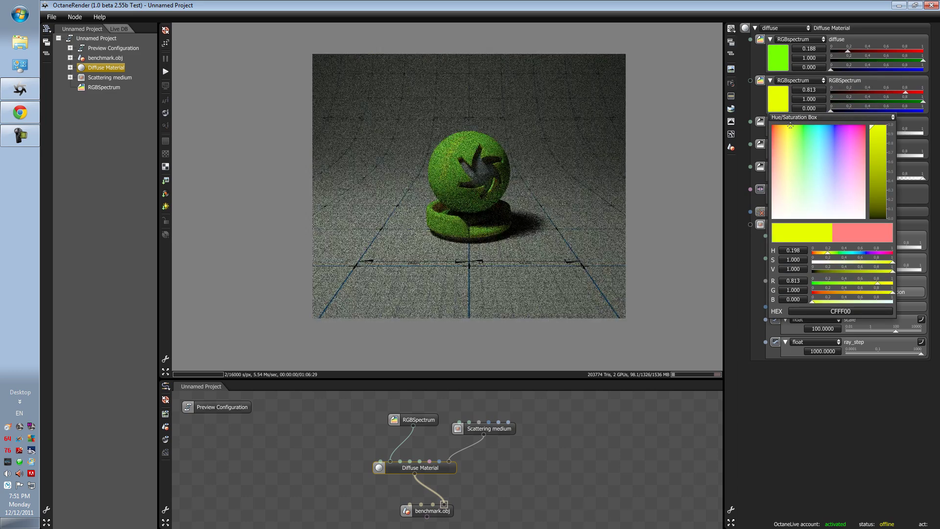
Refine the diffuse colour to green (0.000, 1.000, 0.063) and the RGBSpectrum colour to soft yellow (1.000, 0.946, 0.141)
click(777, 57)
drag(799, 84, 803, 84)
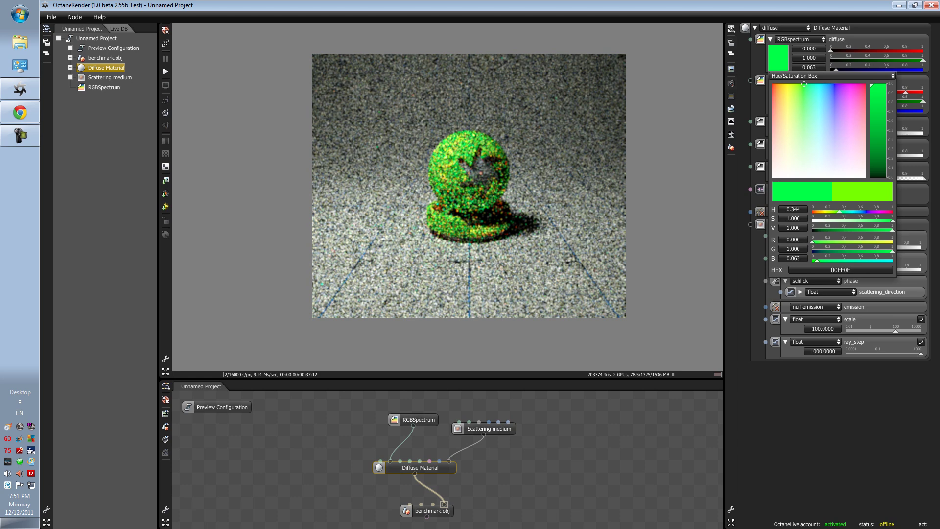
click(777, 58)
click(777, 99)
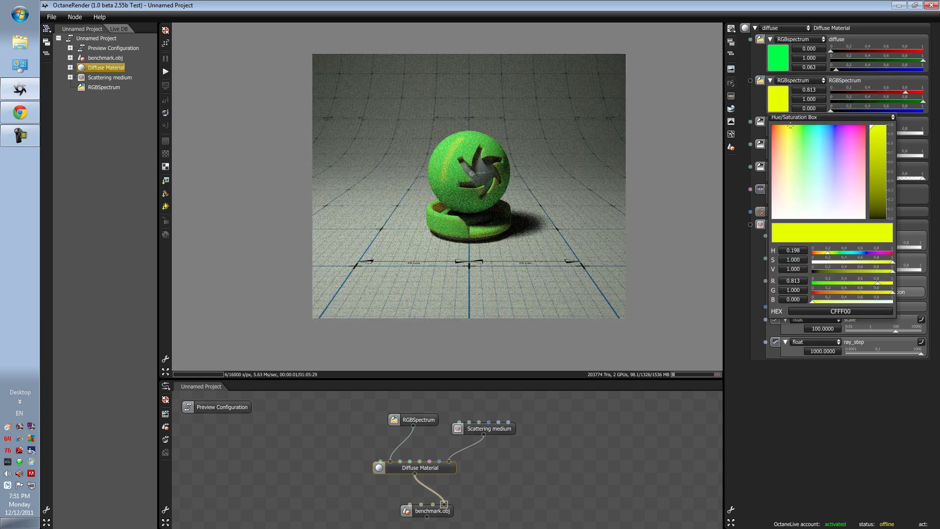
click(788, 125)
click(778, 98)
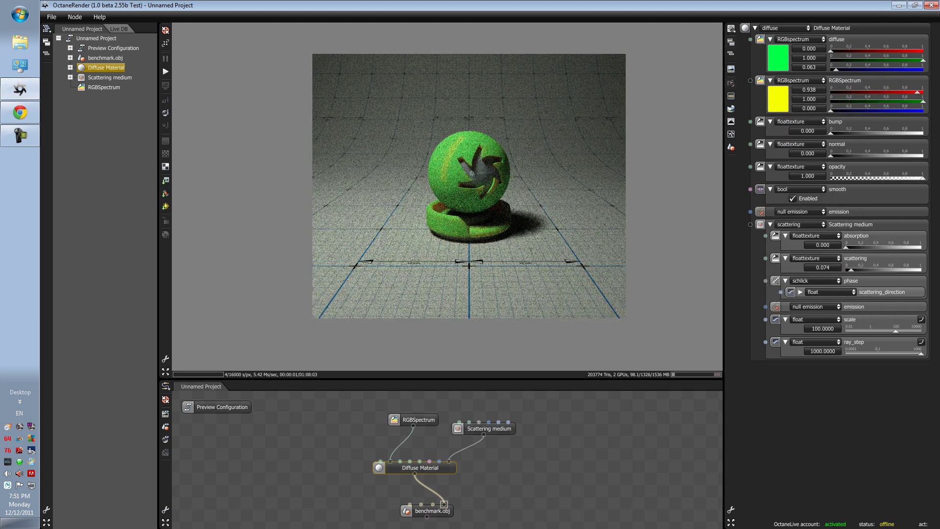
click(778, 98)
drag(788, 126, 786, 138)
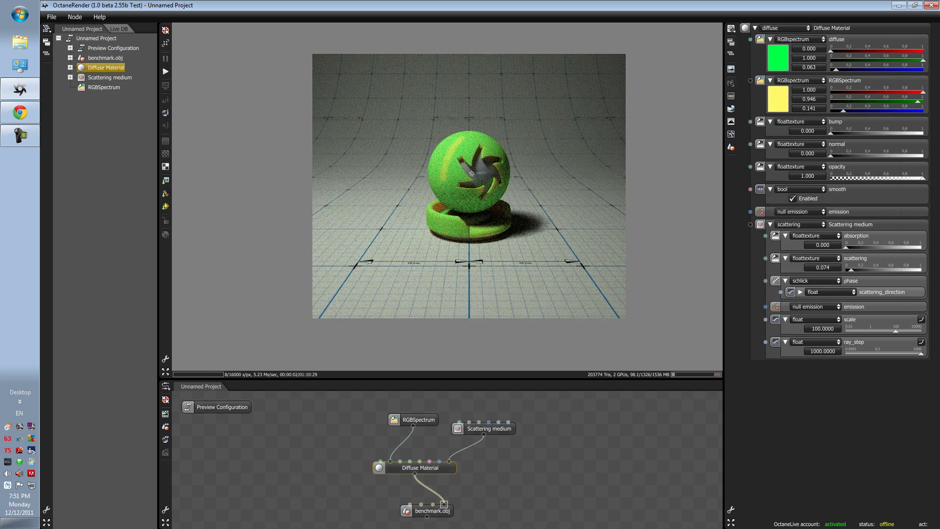
Preview the benchmark.obj mesh with the new colours and select the Diffuse Material by picking it on the dragon
click(426, 510)
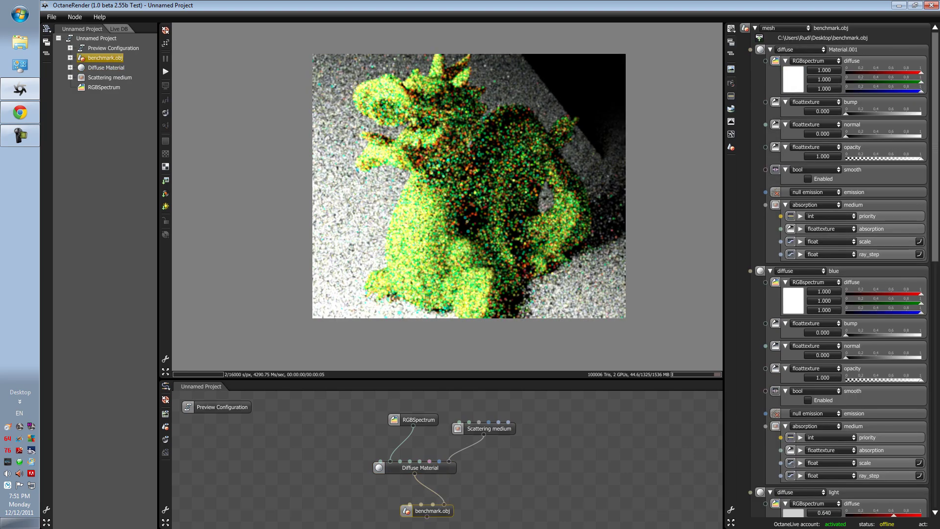
scroll(410, 71, up, 1)
scroll(442, 120, down, 1)
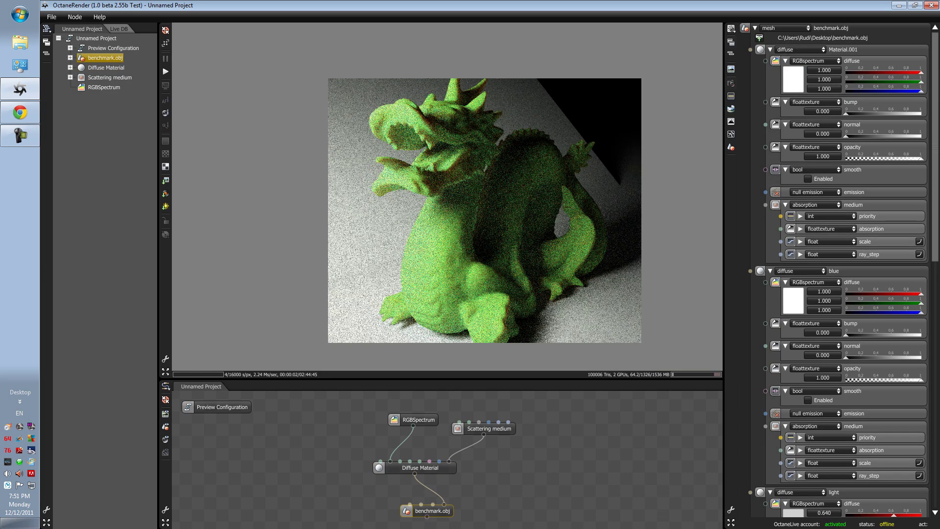
click(437, 147)
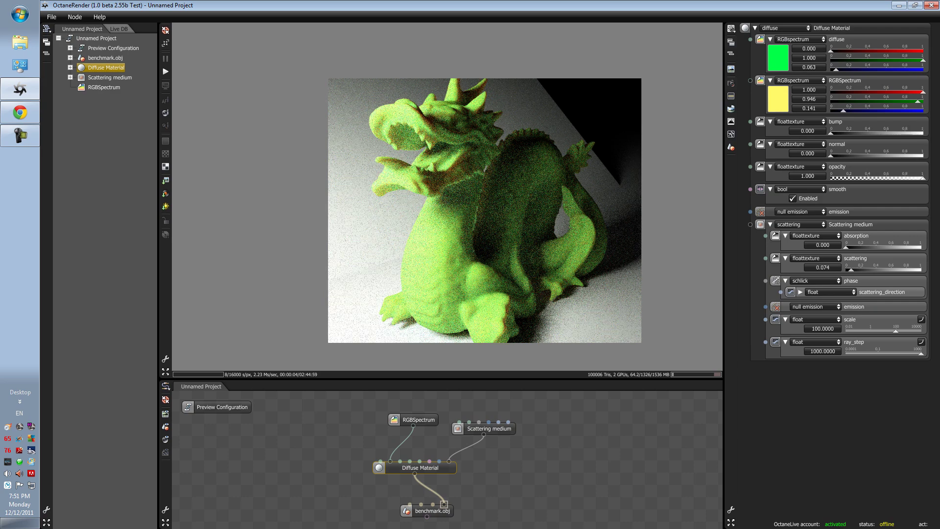
scroll(437, 147, up, 1)
scroll(442, 88, up, 1)
scroll(442, 88, down, 2)
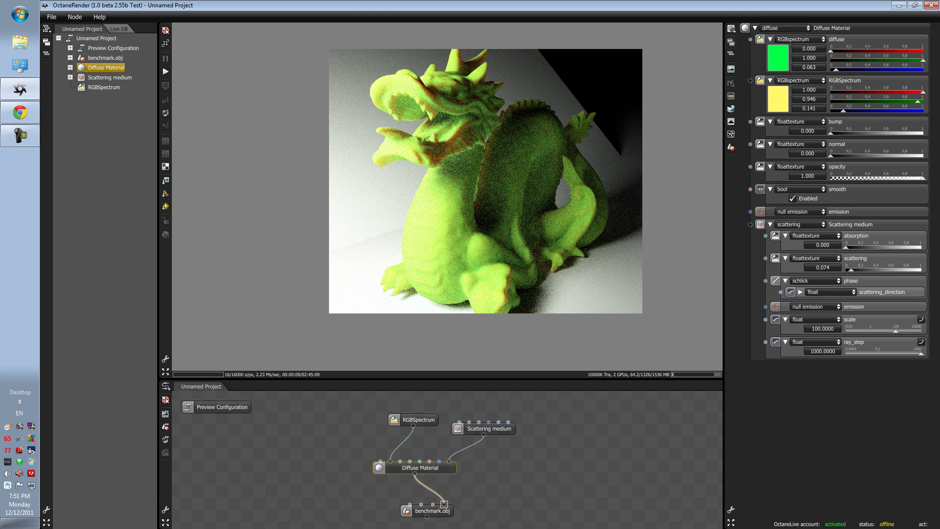
Expand the phase's scattering direction and try 0.2269 and -0.5294 before setting it to -1.0000
click(799, 292)
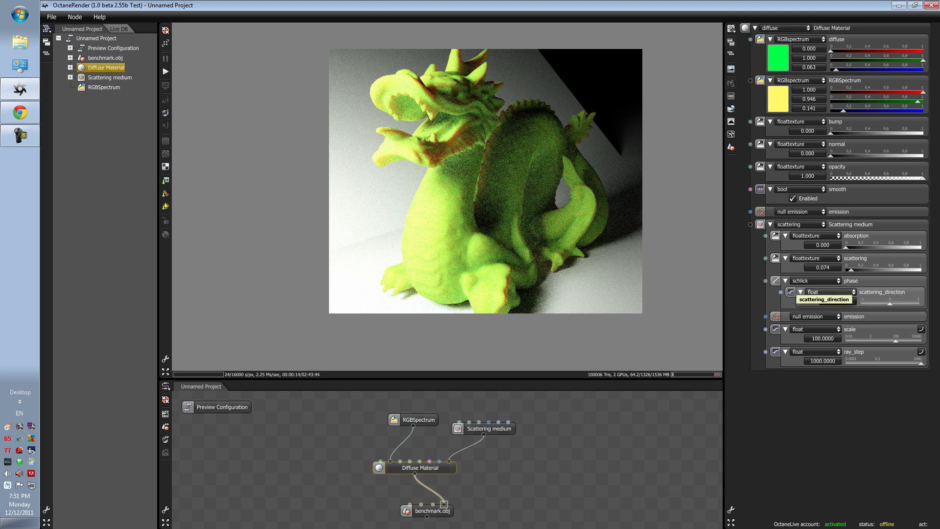
drag(889, 304, 896, 303)
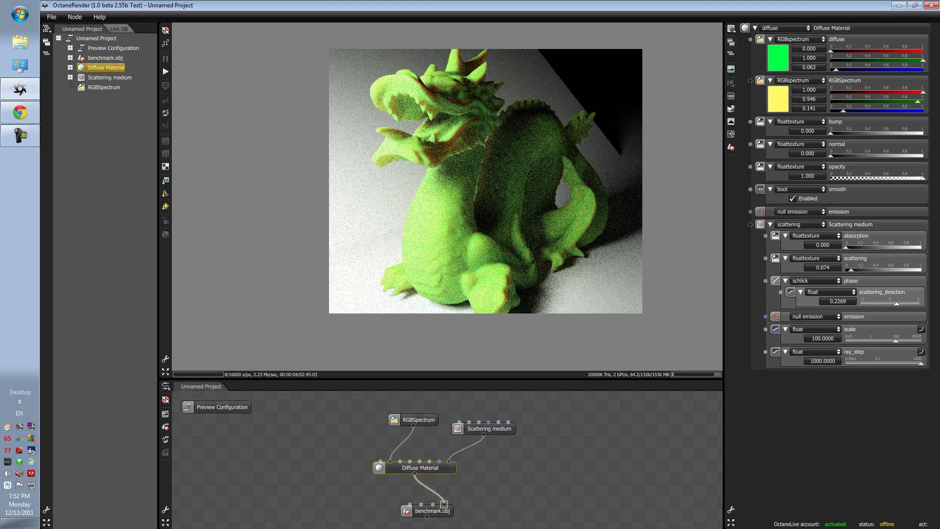
drag(896, 302, 874, 303)
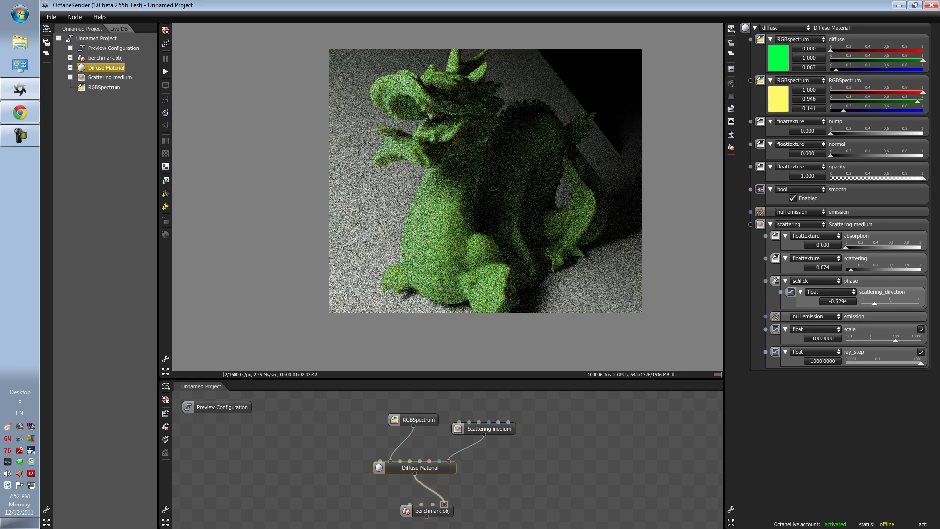
drag(874, 303, 860, 303)
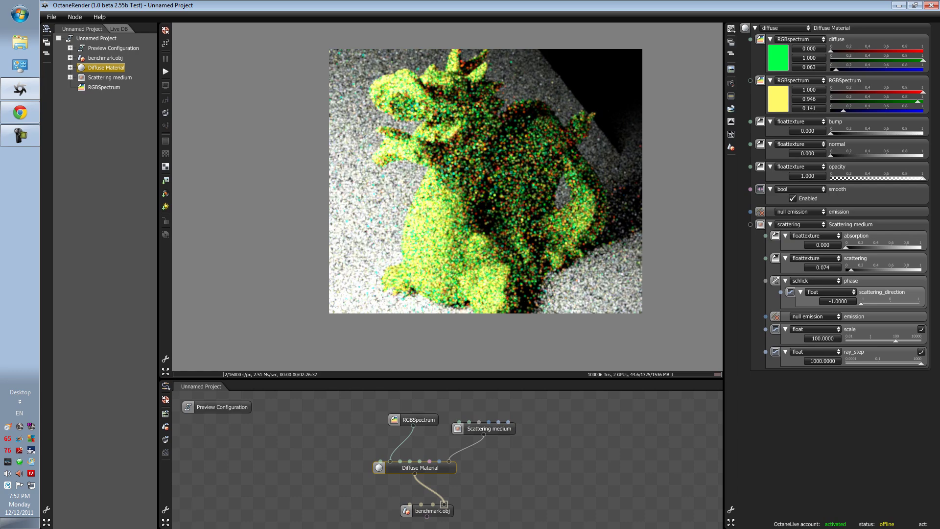
Examine the dragon's head and whole body in the render to judge the effect of the negative scattering direction
ctrl+scroll(429, 98, up, 1)
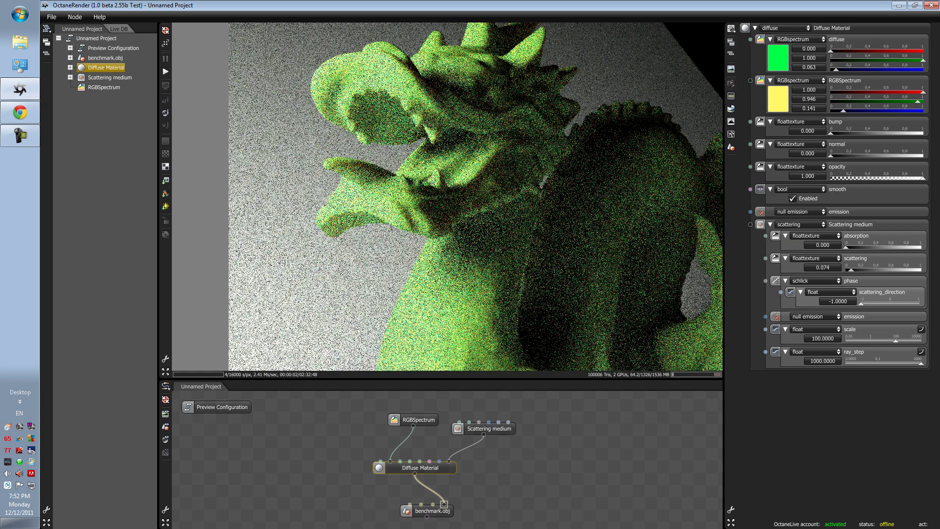
ctrl+scroll(342, 107, down, 1)
ctrl+scroll(342, 108, up, 1)
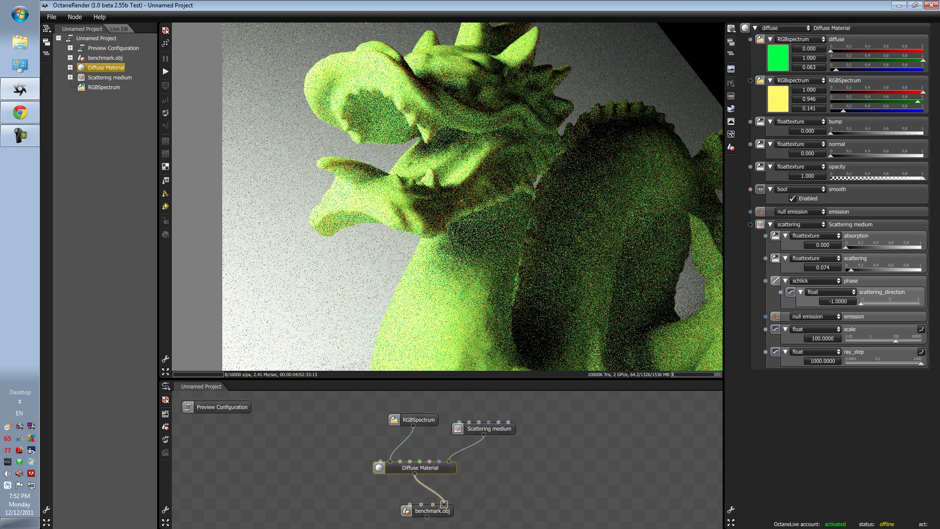
ctrl+scroll(441, 147, up, 1)
ctrl+scroll(440, 146, down, 1)
ctrl+drag(440, 147, 392, 206)
scroll(448, 195, down, 2)
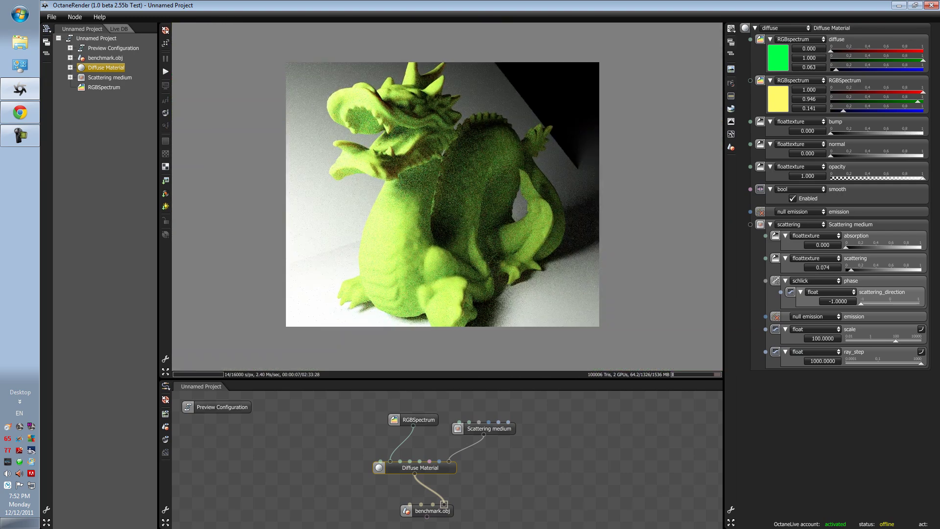
Try a scattering direction of 0.9160, inspect the dragon with it, and set the value to 0.4622
drag(860, 303, 916, 303)
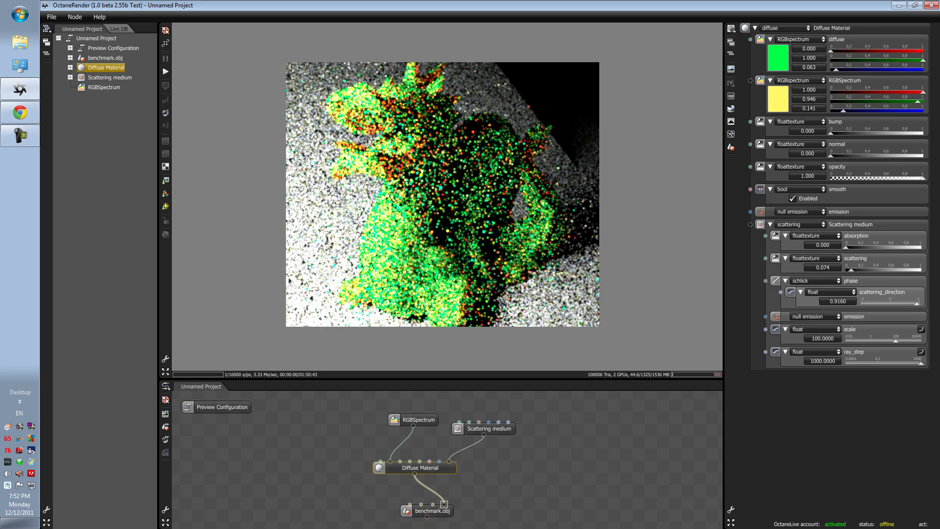
scroll(435, 68, up, 2)
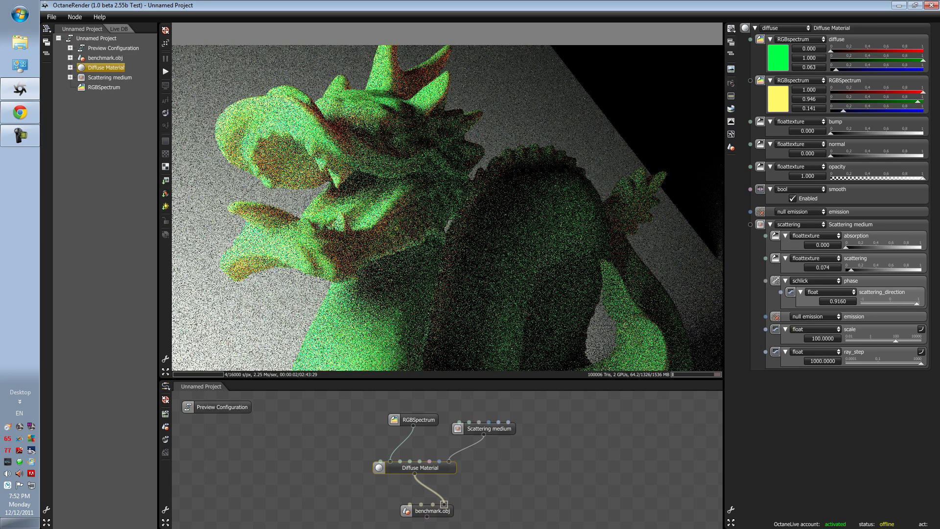
scroll(323, 127, up, 2)
scroll(323, 127, down, 2)
scroll(447, 199, down, 2)
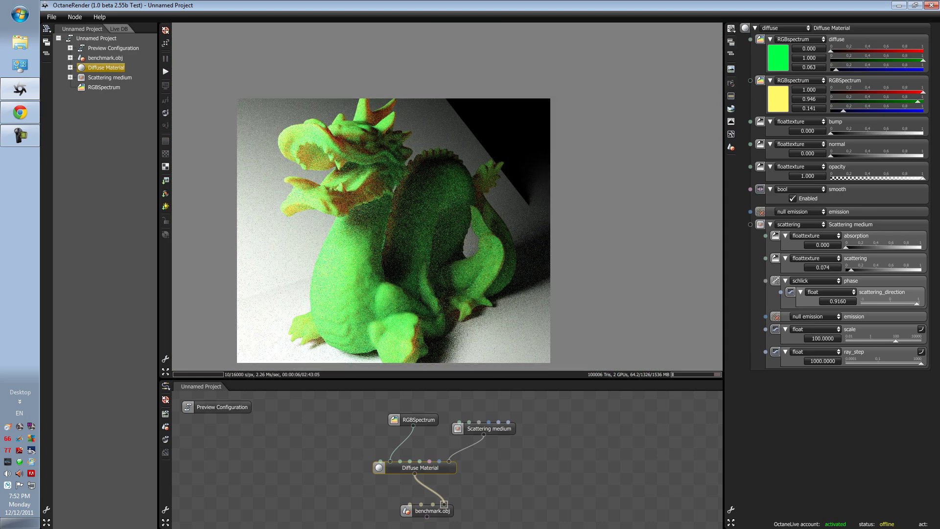
drag(916, 303, 903, 303)
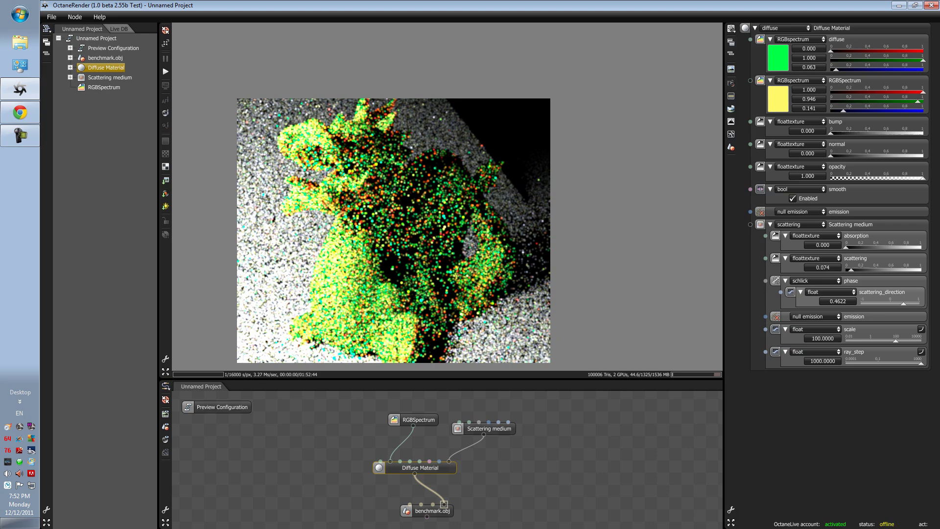
Examine the dragon's head, body and feet up close to judge how light scatters through its thin and shaded parts
scroll(446, 199, up, 2)
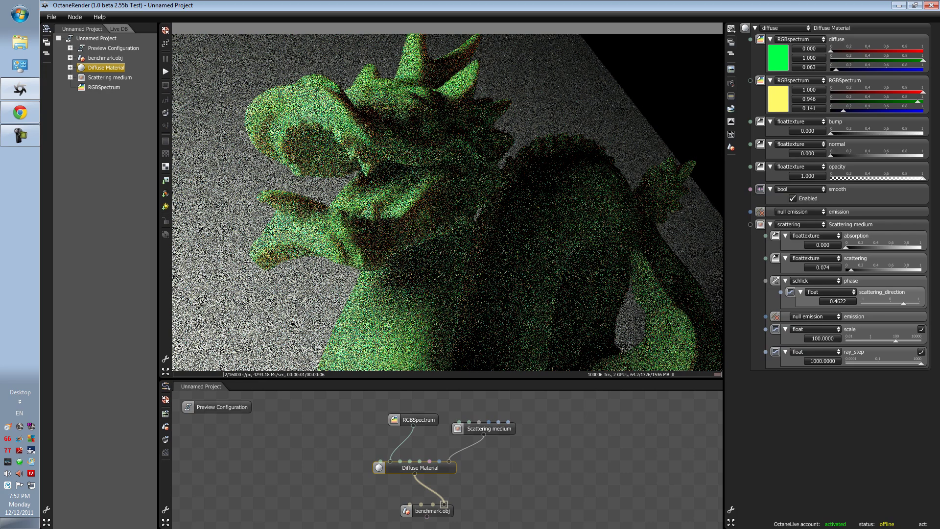
scroll(447, 198, up, 1)
scroll(447, 199, down, 2)
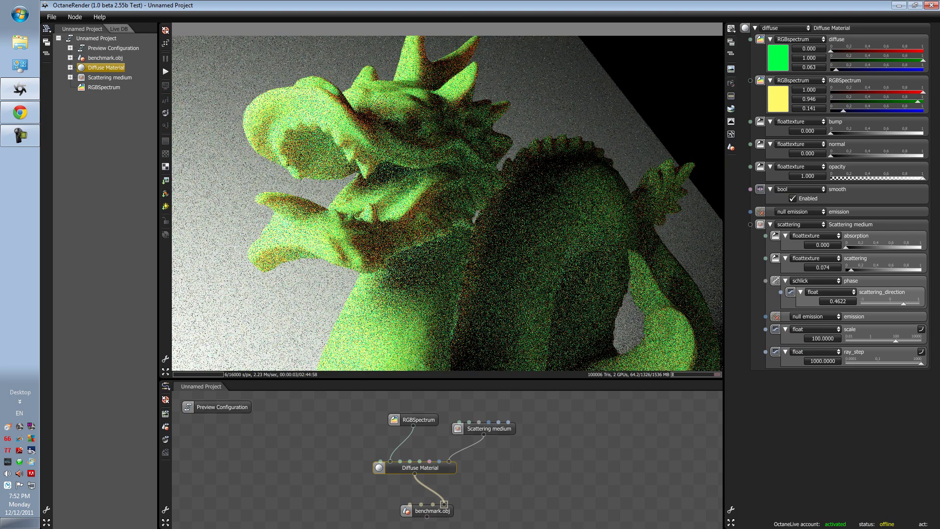
scroll(446, 198, down, 2)
scroll(446, 199, up, 3)
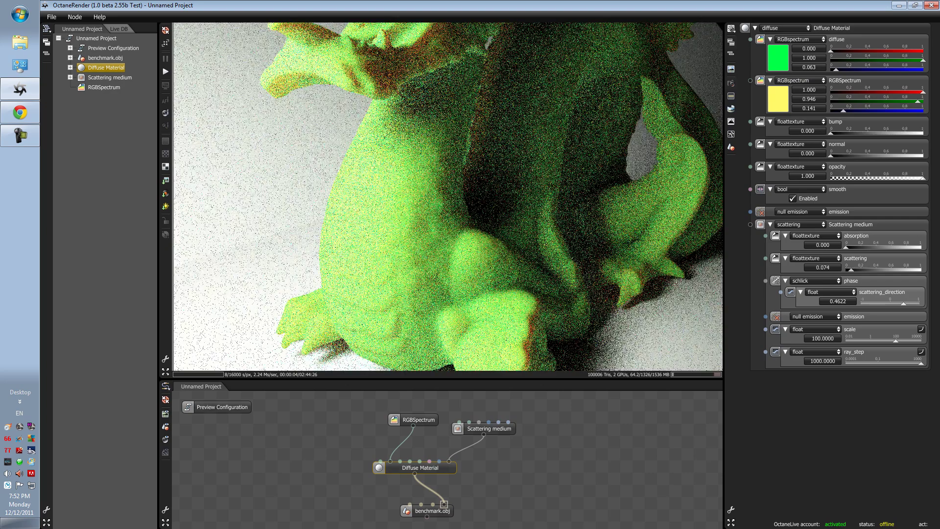
scroll(447, 196, down, 2)
scroll(447, 197, up, 2)
scroll(447, 199, up, 1)
scroll(447, 198, down, 4)
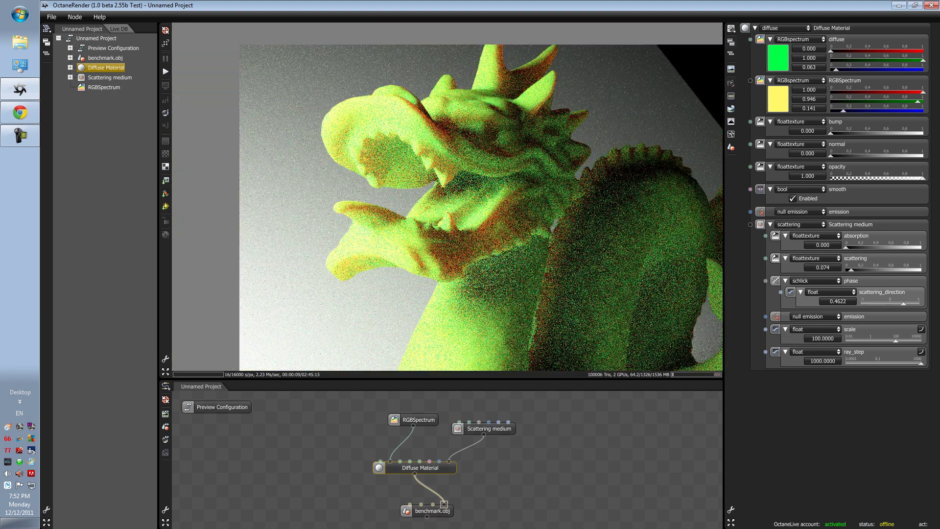
scroll(446, 199, up, 4)
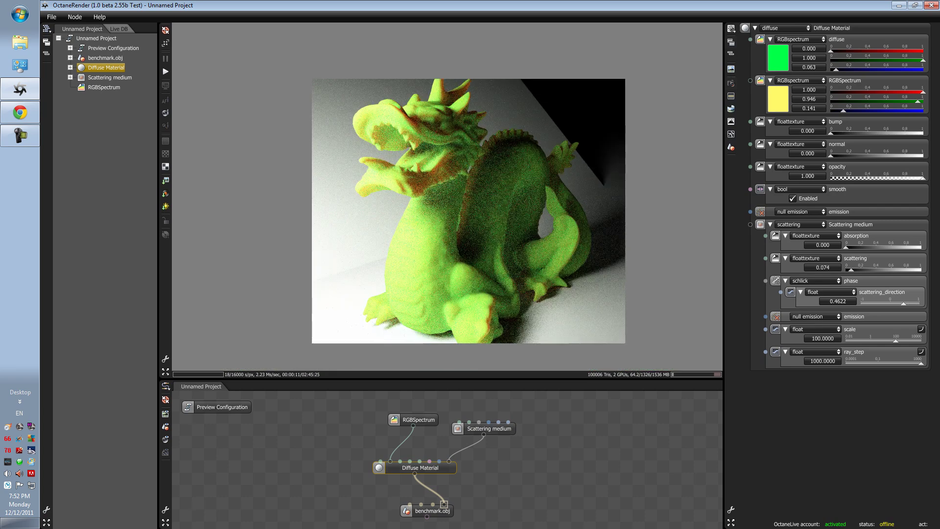
scroll(447, 198, up, 2)
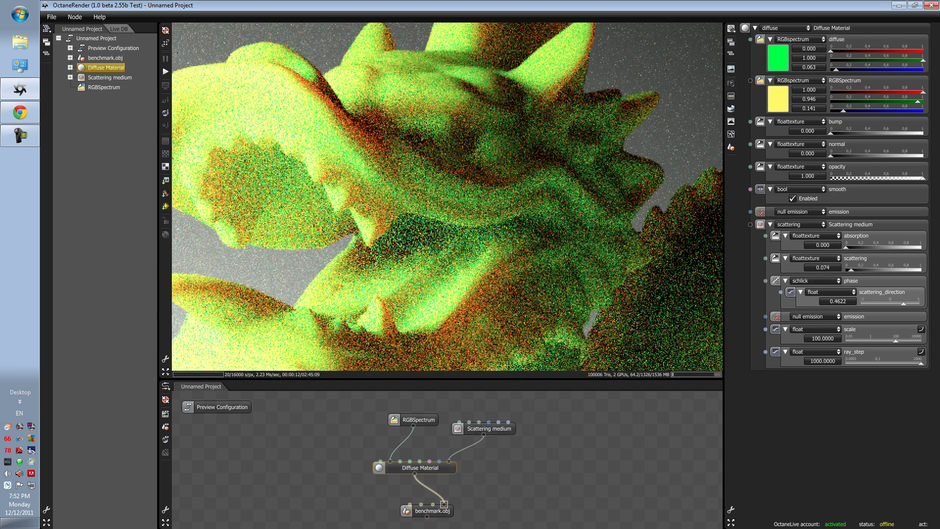
Try scattering medium scales of 0.0100 and 10000.0000, and set the scale to 15.6605
scroll(447, 199, up, 2)
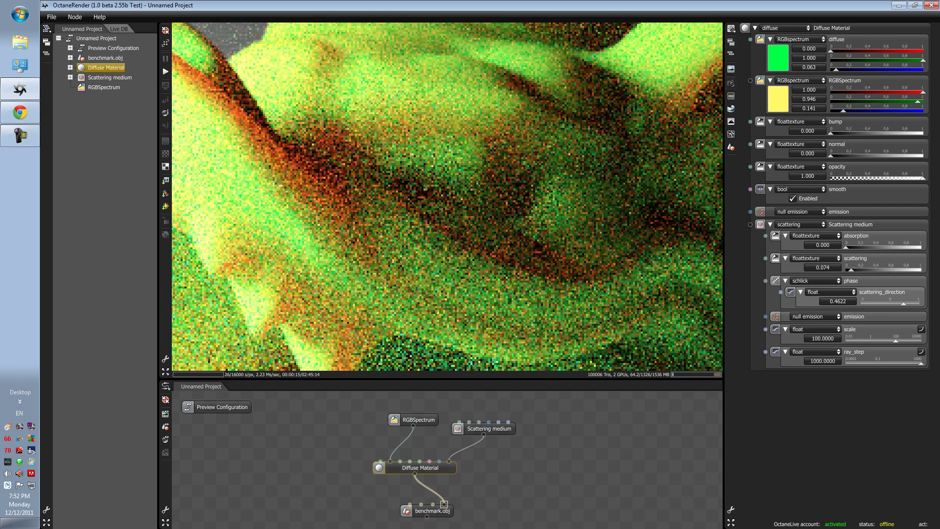
scroll(446, 199, down, 8)
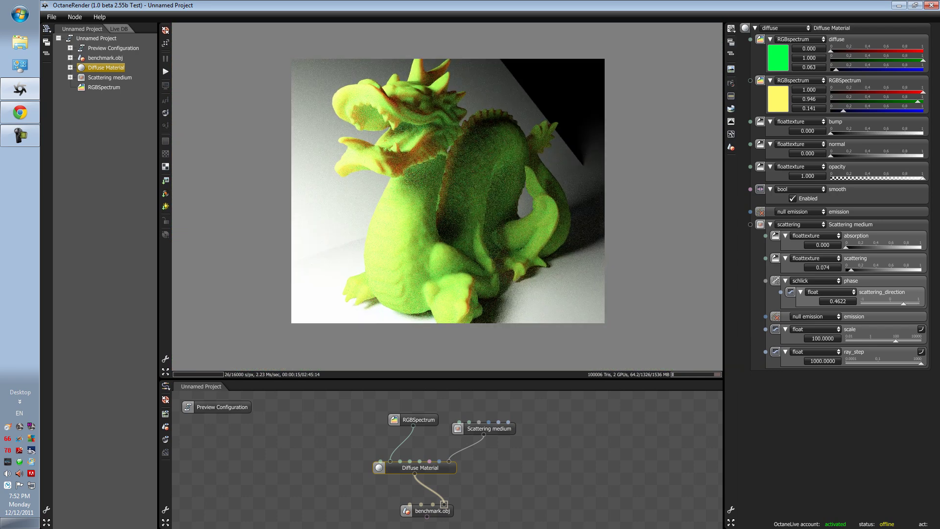
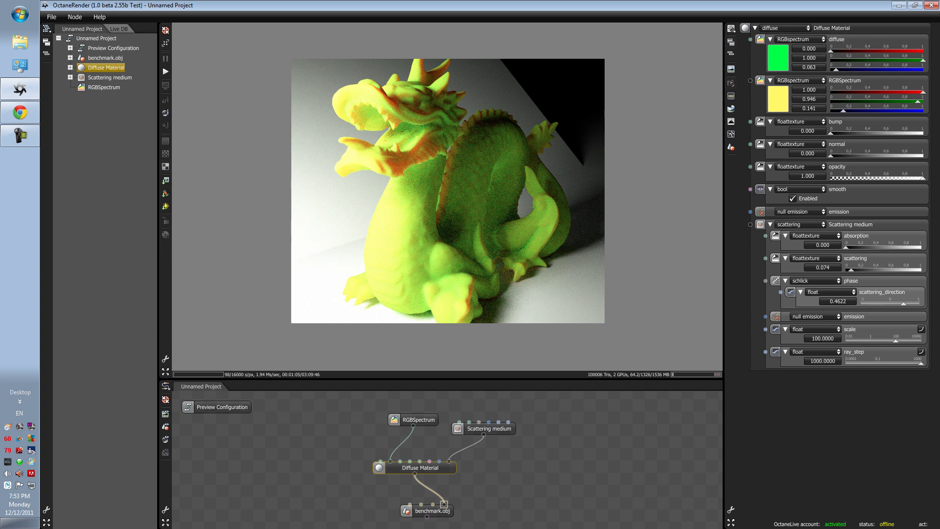
drag(895, 340, 845, 340)
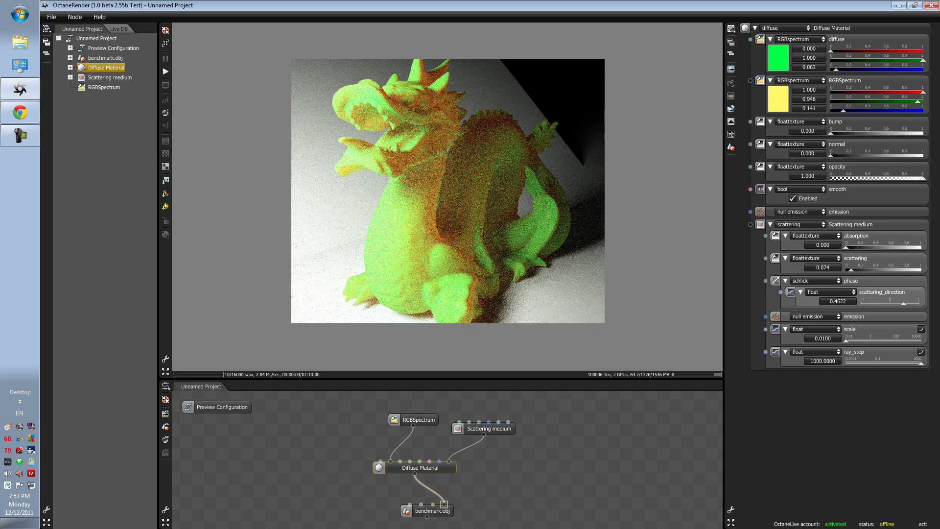
drag(845, 340, 921, 340)
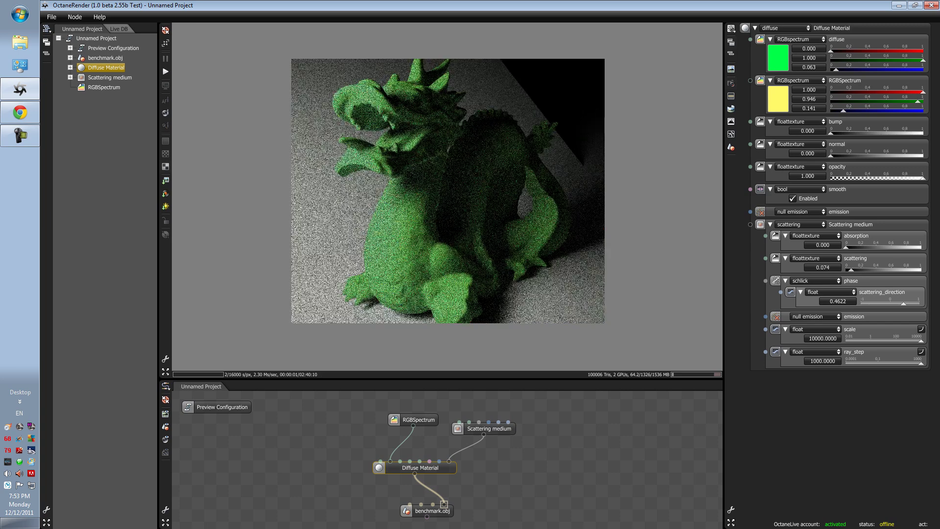
drag(920, 340, 886, 340)
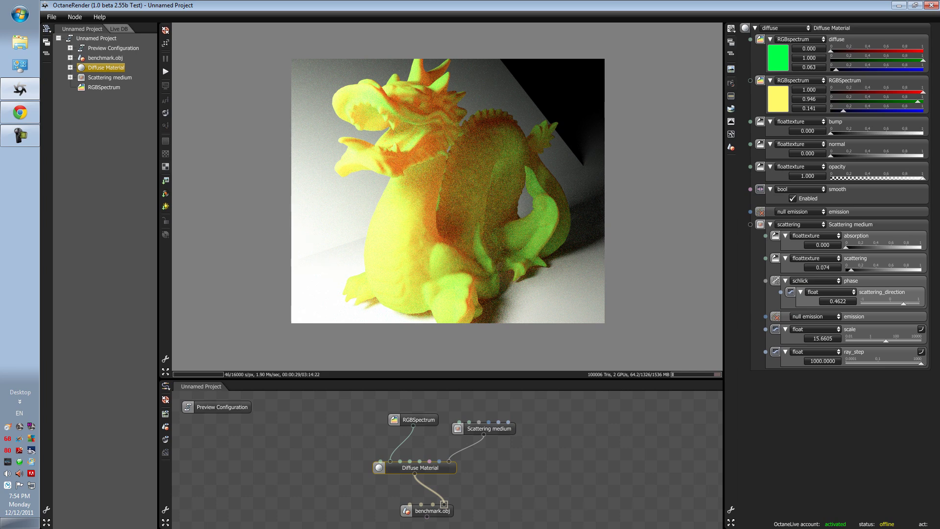
Try a ray step of 0.0001, inspect the dragon with it, and set the ray step back to 1000.0000
drag(920, 362, 845, 363)
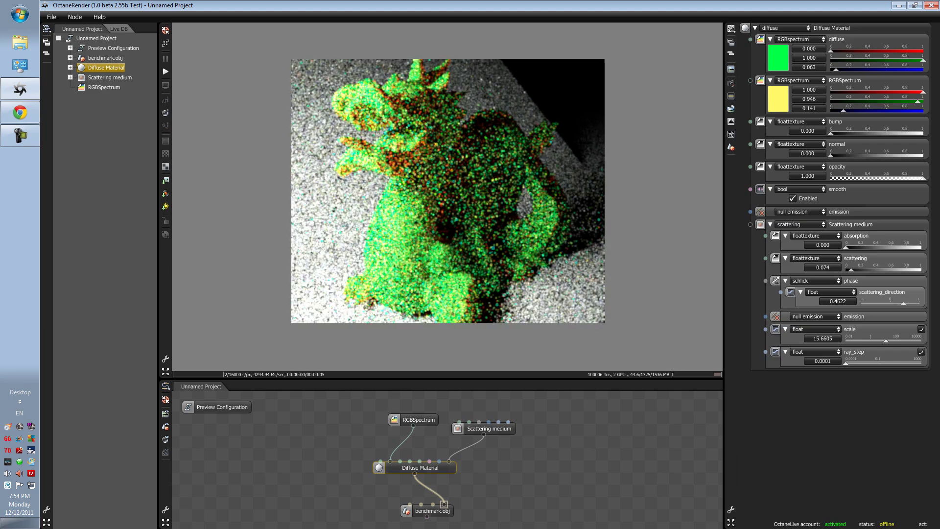
scroll(431, 99, up, 1)
scroll(433, 181, up, 1)
scroll(416, 189, down, 1)
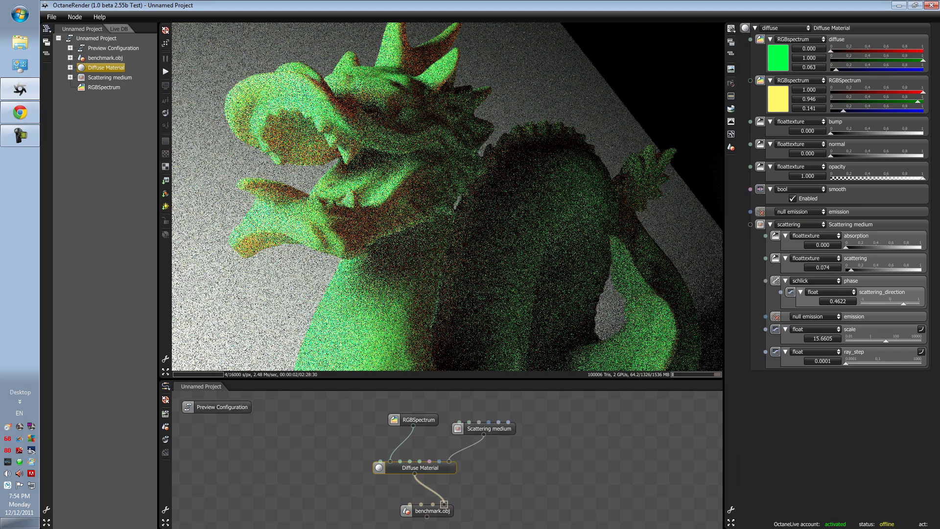
scroll(411, 73, up, 1)
scroll(411, 74, down, 2)
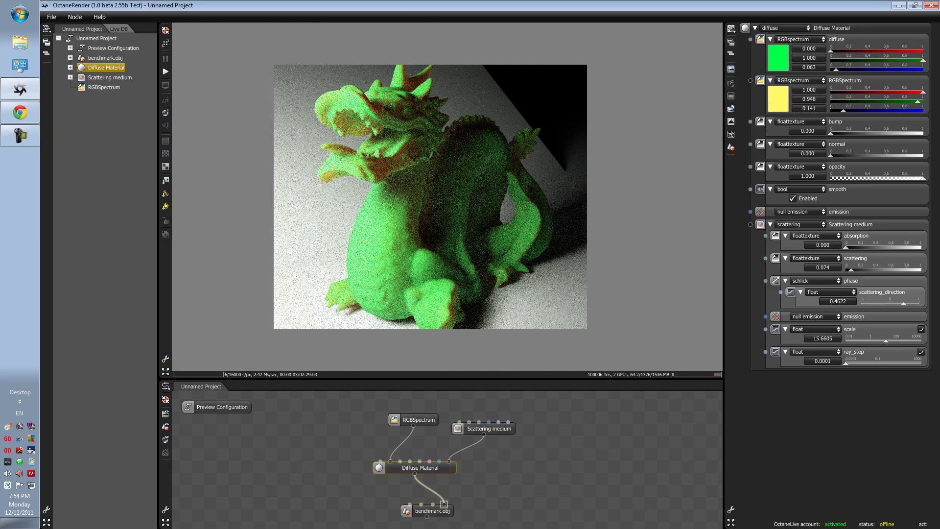
drag(846, 362, 921, 362)
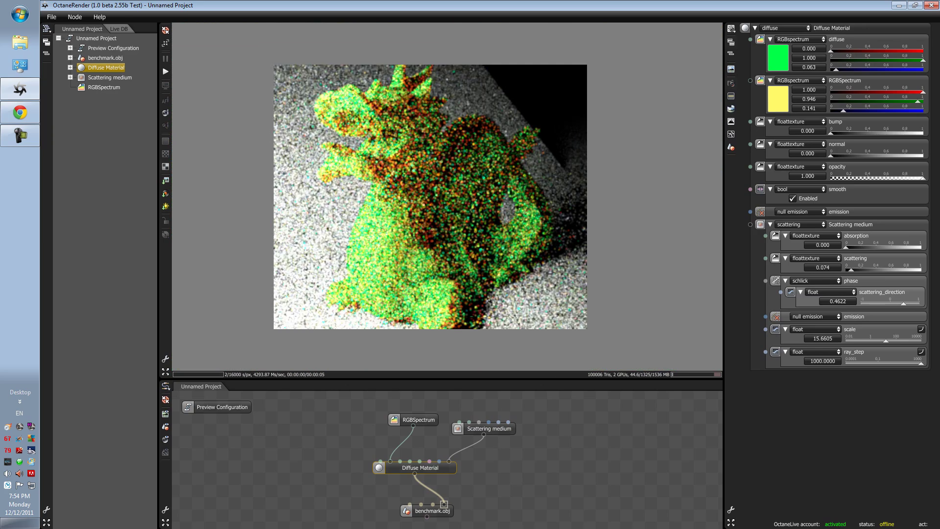
Examine the dragon's head, horns, shaded back and whole body to judge the scattering at the reduced scale
scroll(446, 197, up, 5)
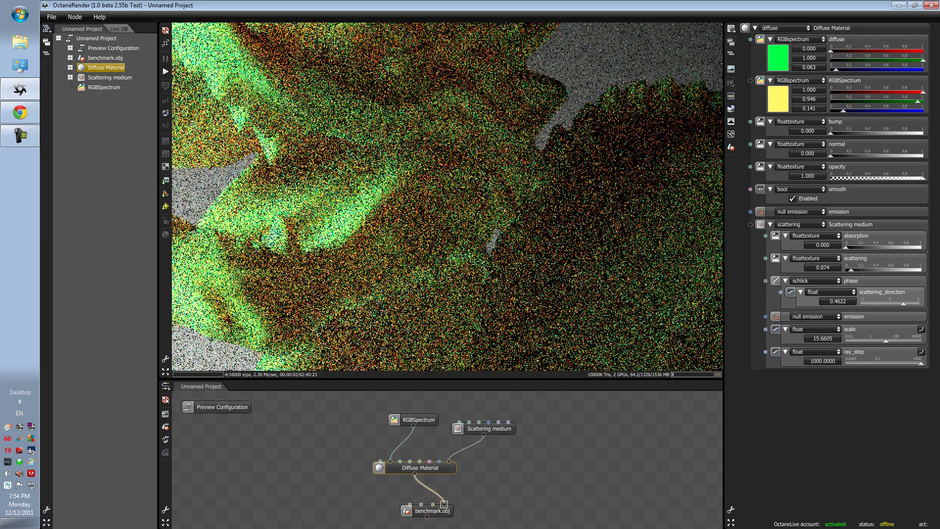
scroll(388, 121, down, 5)
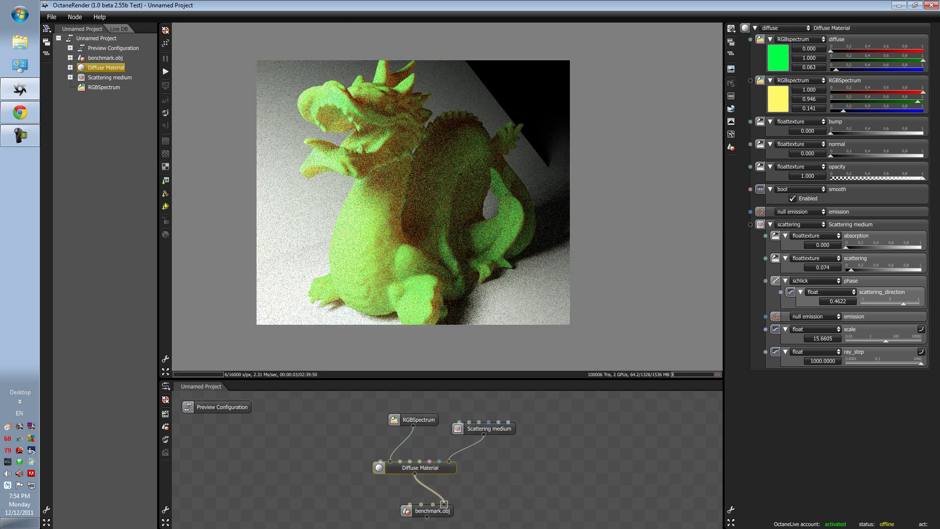
scroll(447, 197, up, 6)
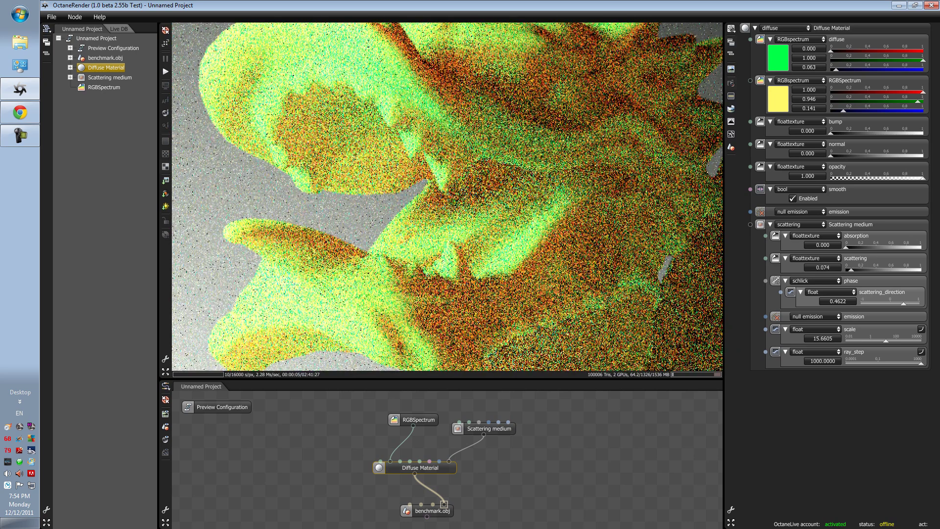
scroll(446, 197, down, 5)
scroll(446, 197, up, 4)
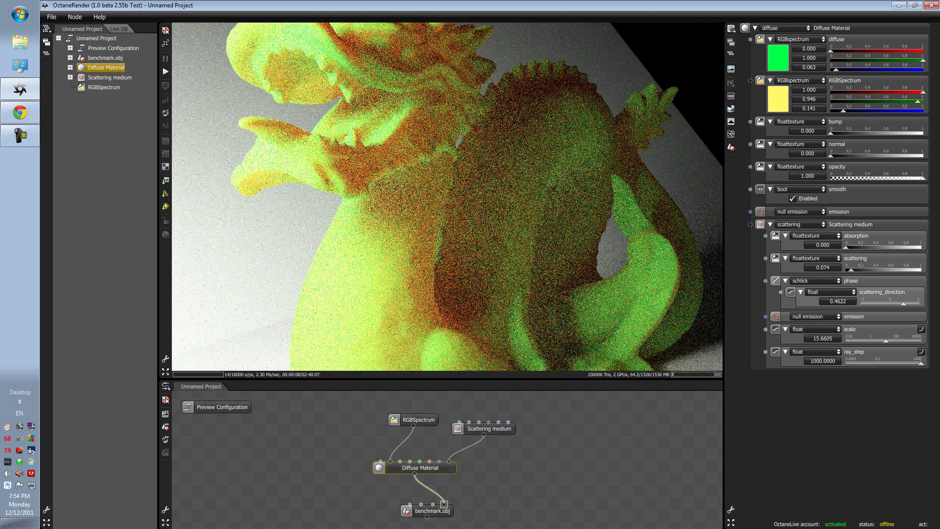
scroll(446, 197, up, 2)
ctrl+drag(411, 318, 422, 259)
ctrl+scroll(416, 204, down, 4)
scroll(447, 197, up, 6)
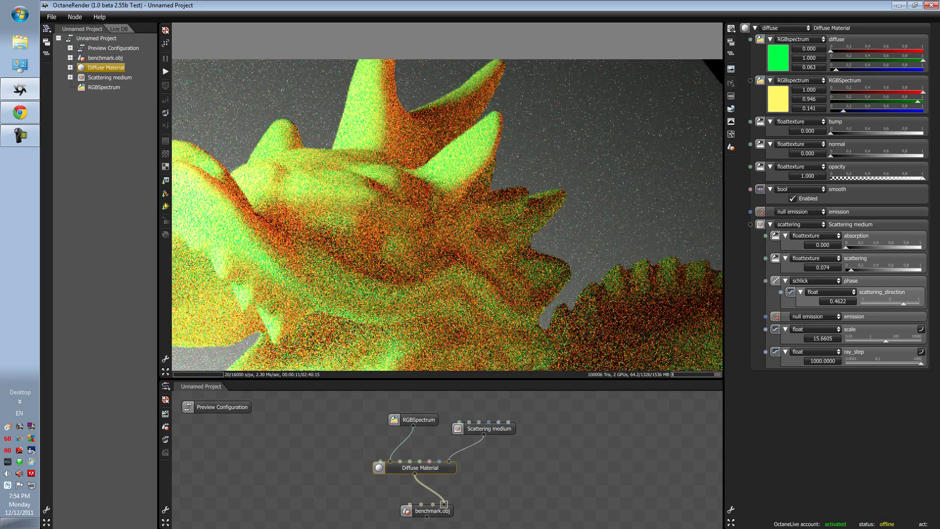
scroll(447, 197, down, 5)
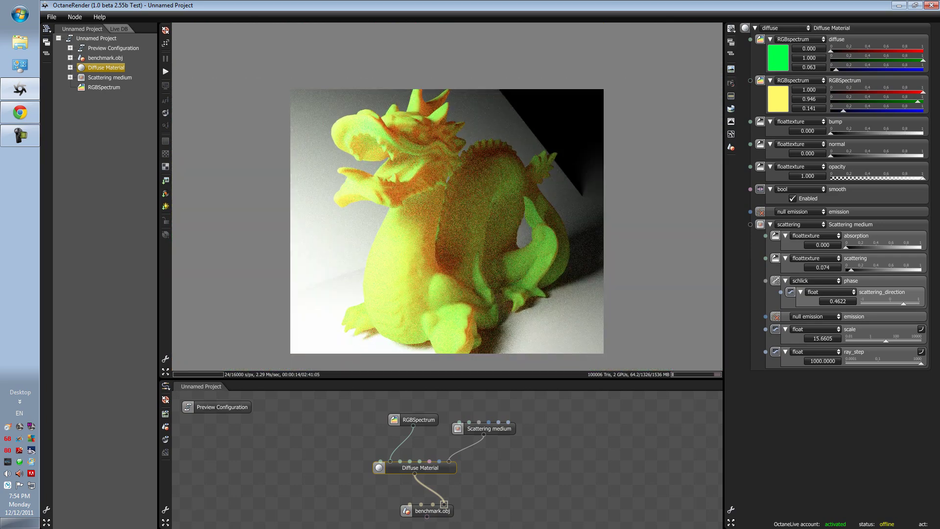
scroll(446, 197, up, 6)
ctrl+drag(447, 196, 485, 366)
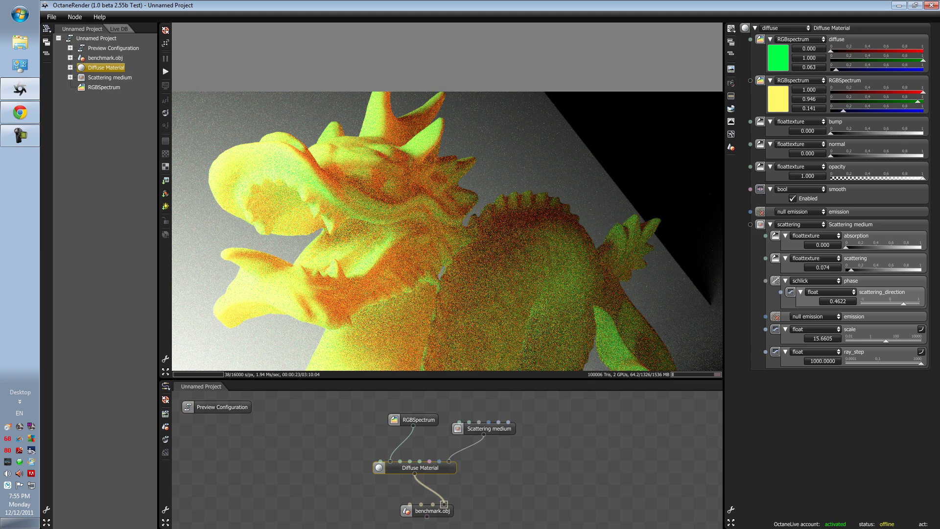
ctrl+scroll(321, 203, up, 1)
ctrl+scroll(321, 203, down, 2)
ctrl+drag(322, 203, 331, 144)
Delete the RGBSpectrum, Scattering medium and Diffuse Material nodes from the node graph
click(422, 419)
right_click(423, 419)
click(446, 405)
right_click(472, 429)
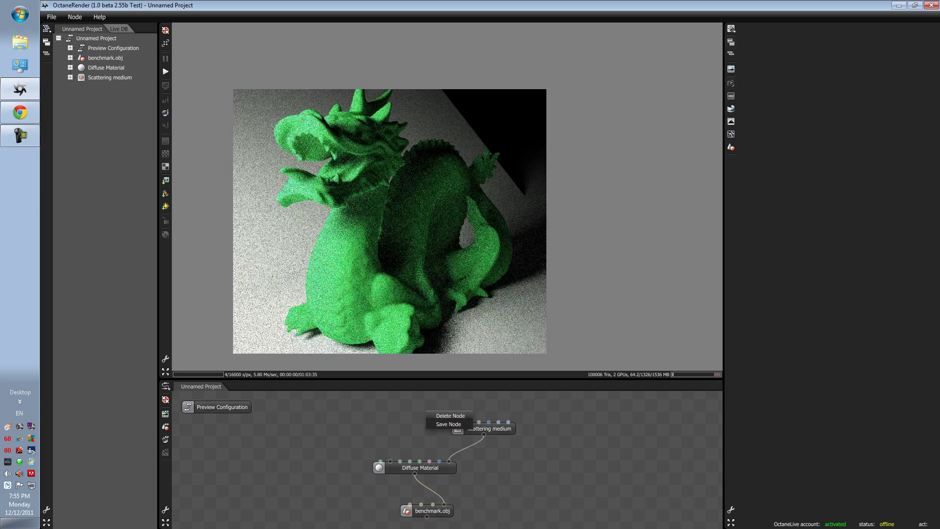
click(449, 415)
right_click(433, 452)
click(457, 454)
Add a specular material node and connect it to the last material input of benchmark.obj
right_click(427, 451)
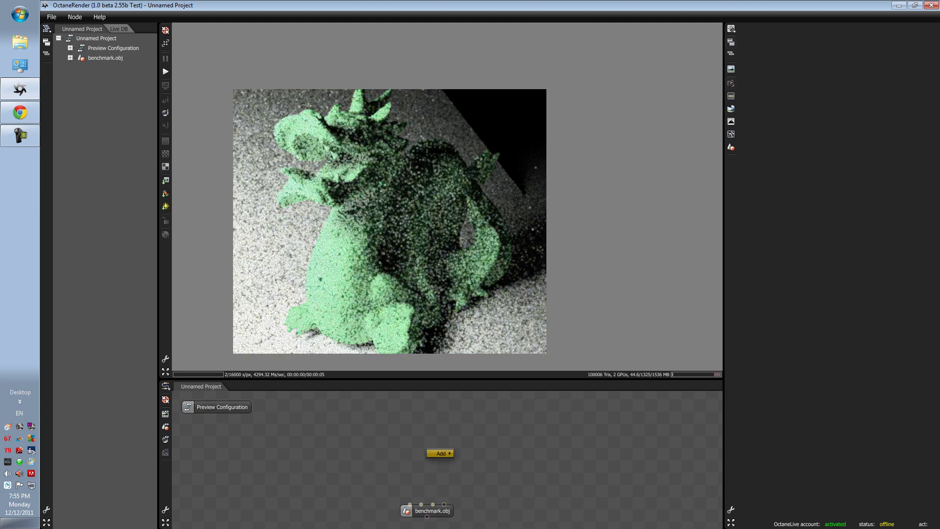
mouse_move(440, 453)
mouse_move(482, 394)
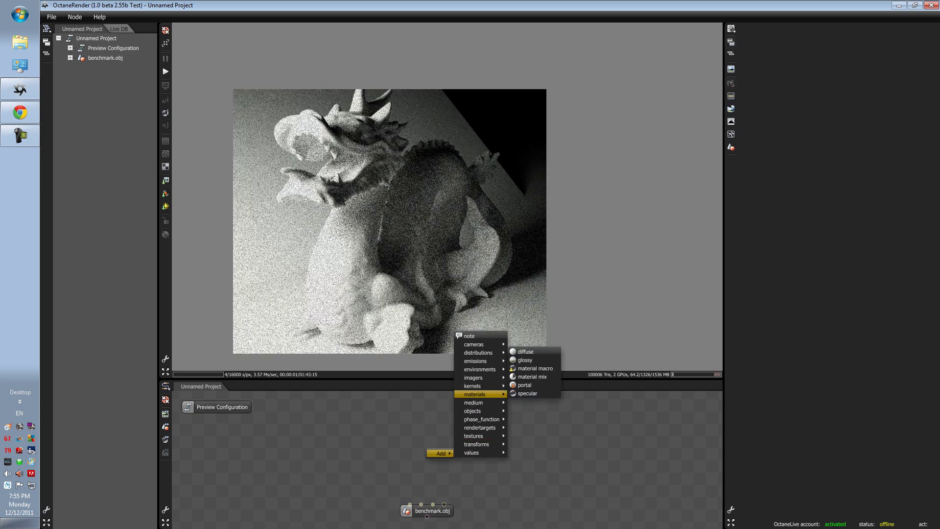
click(528, 393)
drag(425, 464, 444, 504)
drag(430, 459, 435, 472)
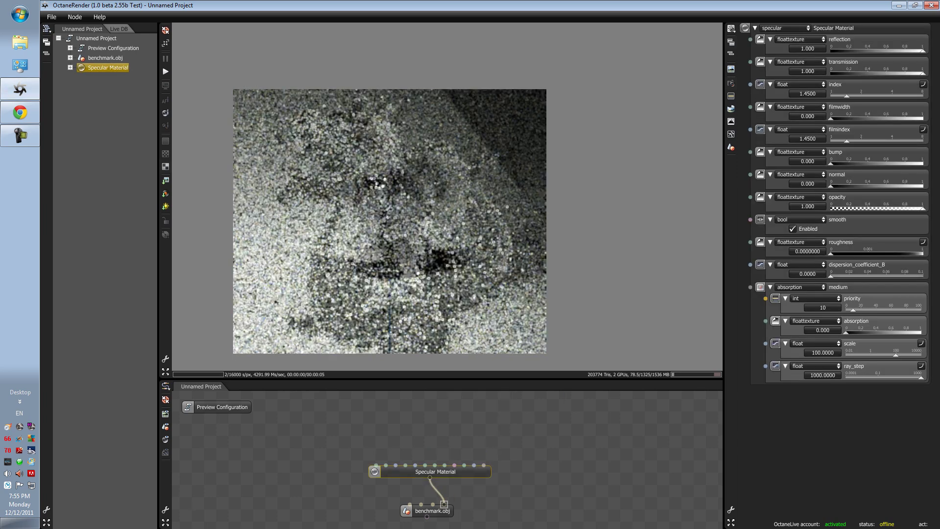
Change the Specular Material's reflection to RGBspectrum and colour it light green with values 0.429, 1.000 and 0.370
click(431, 511)
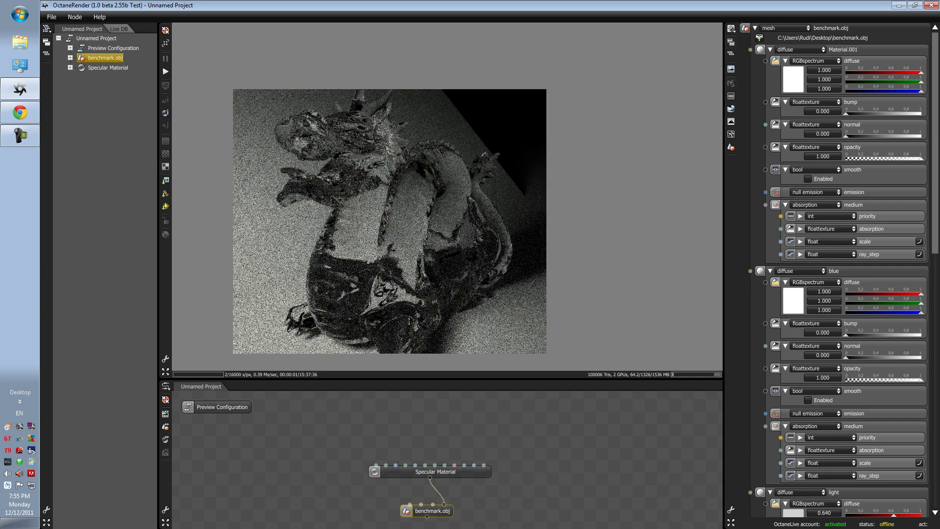
click(443, 503)
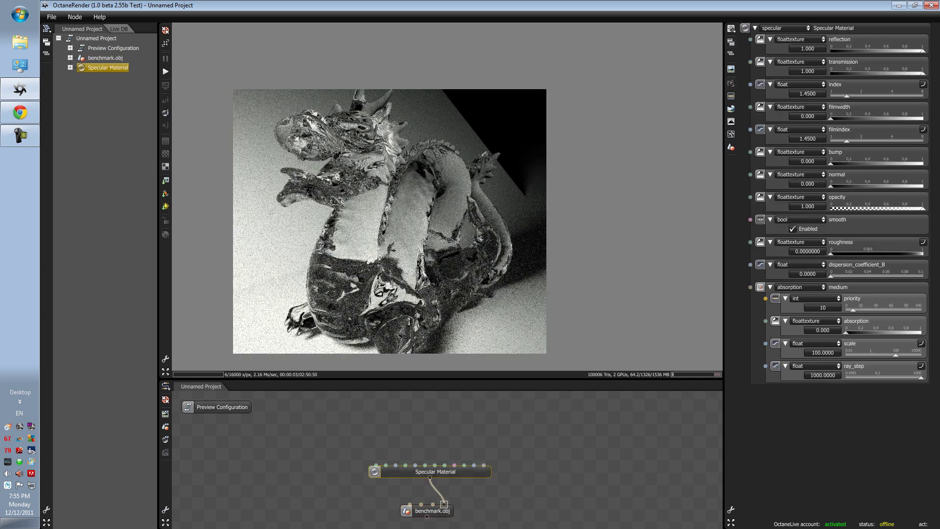
click(800, 39)
click(801, 47)
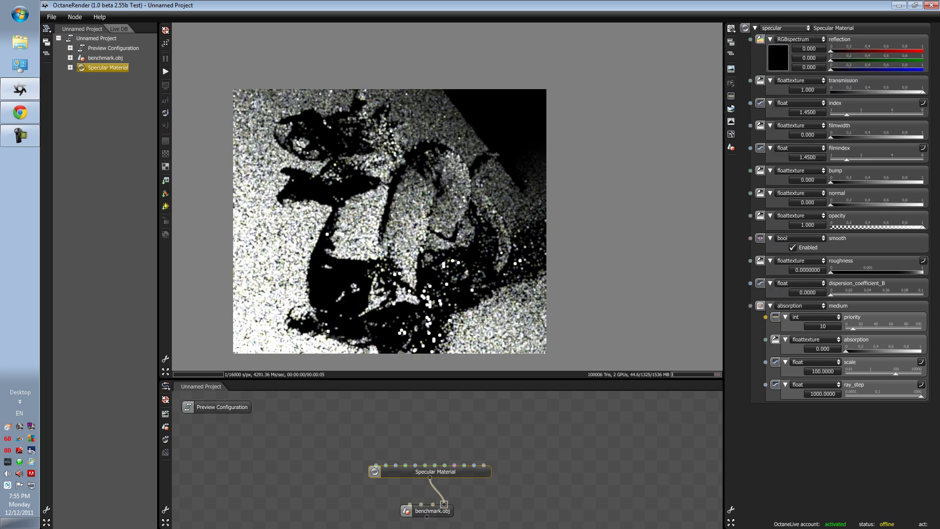
click(778, 57)
click(877, 84)
click(778, 57)
click(777, 58)
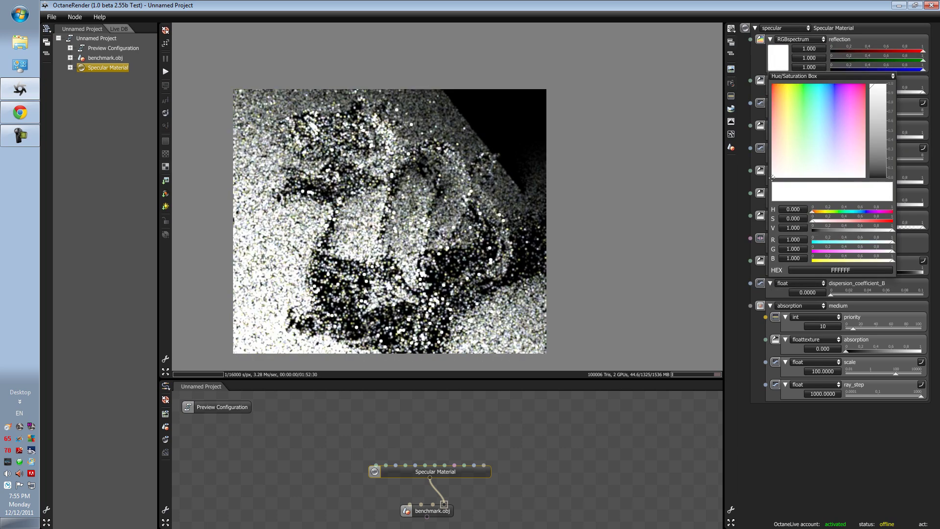
click(801, 88)
click(789, 84)
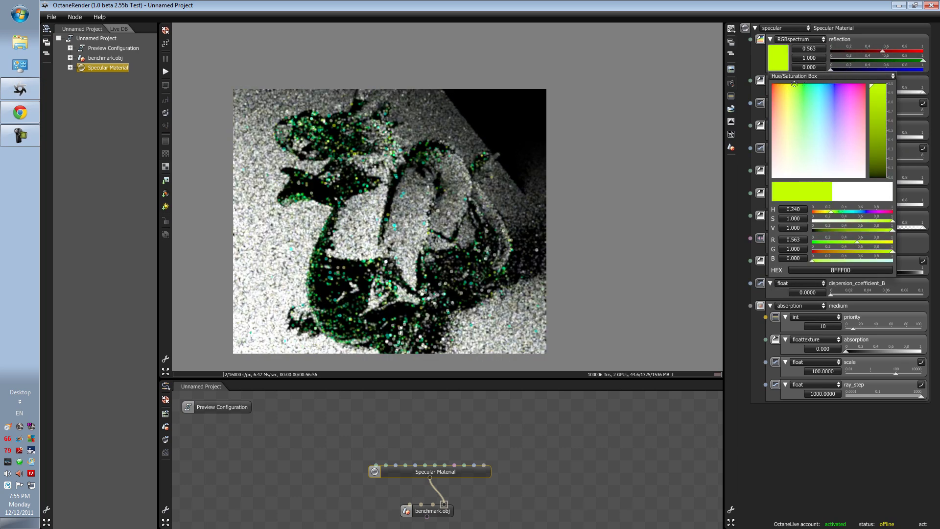
drag(789, 84, 802, 118)
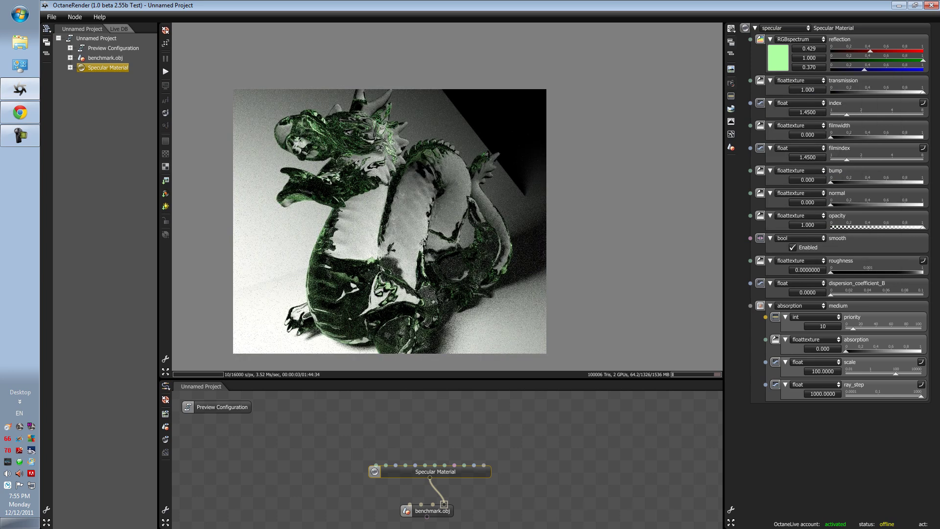
Switch the Specular Material's medium to scattering, and try an absorption of 1.000 before setting it back to 0.000
click(800, 306)
click(800, 323)
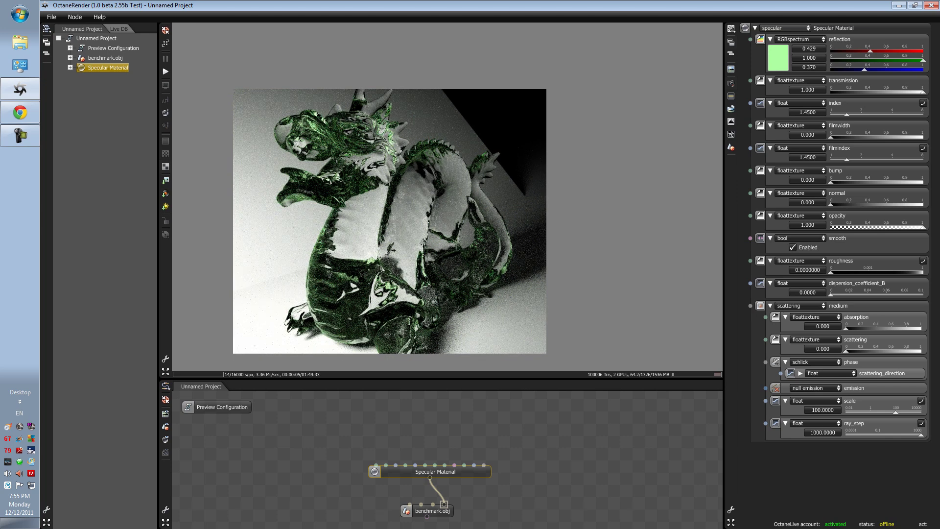
drag(846, 328, 920, 327)
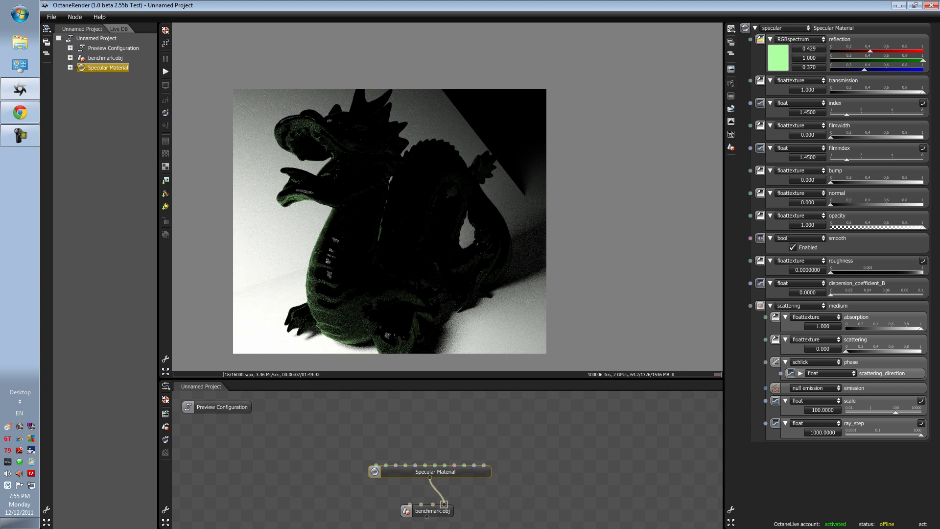
drag(852, 328, 845, 328)
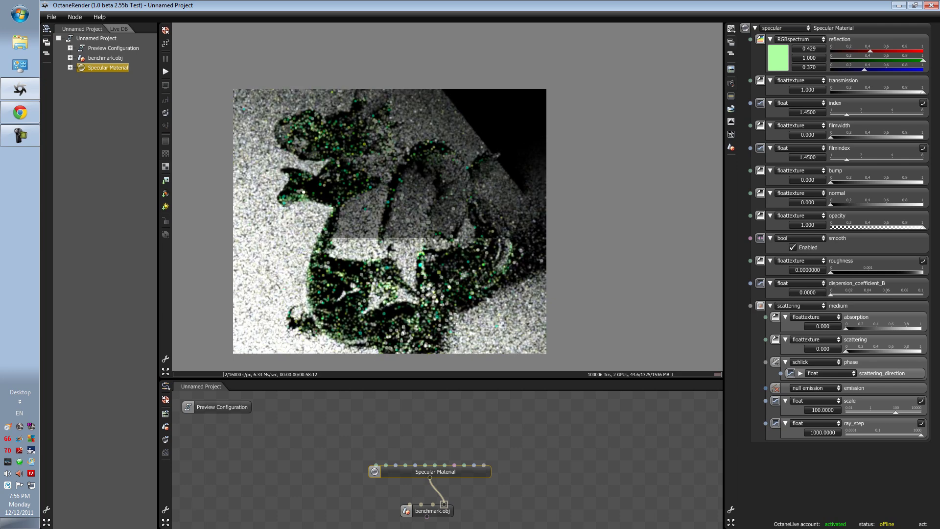
Try a scattering value of 1.000 for the medium, set it to 0.084, and inspect the dragon's head and body
drag(845, 351, 921, 350)
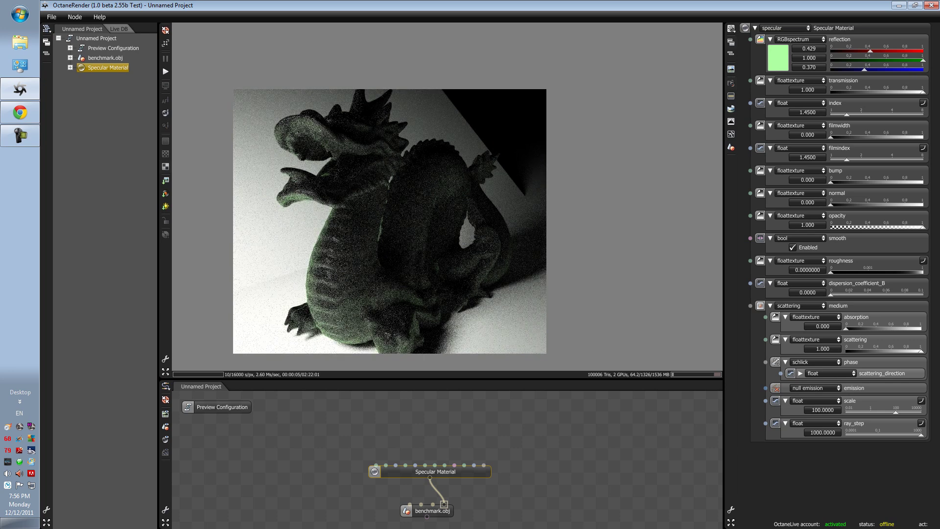
drag(920, 351, 851, 350)
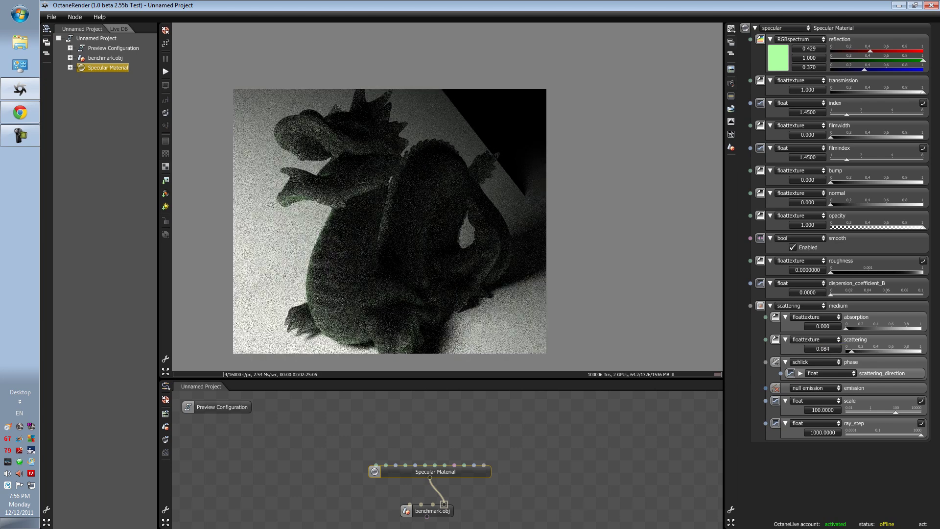
ctrl+scroll(328, 134, up, 1)
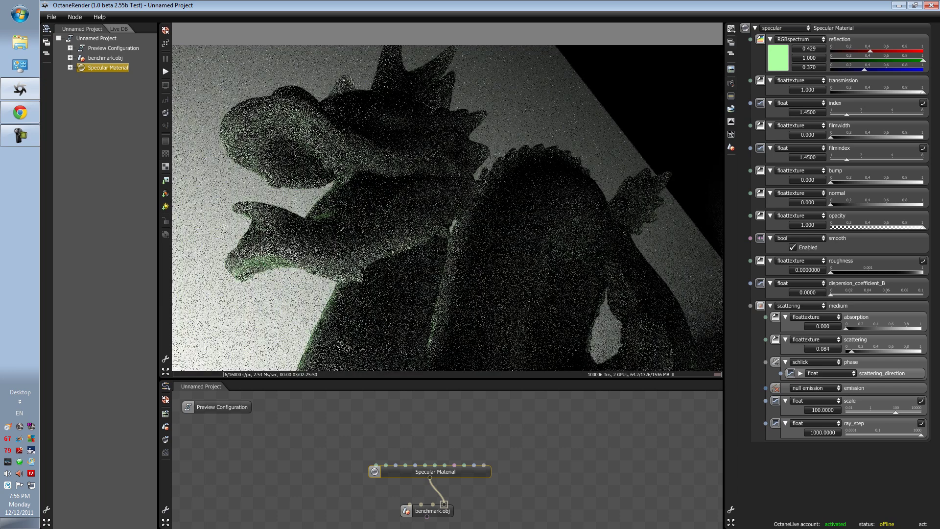
scroll(447, 207, down, 3)
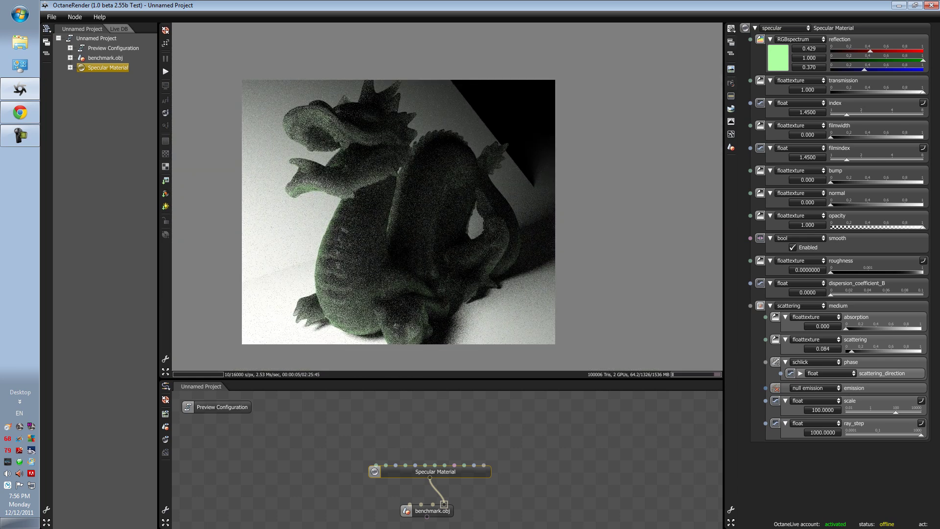
Expand the medium phase's scattering direction and set it to 0.4118
click(800, 373)
click(900, 383)
drag(900, 384, 901, 385)
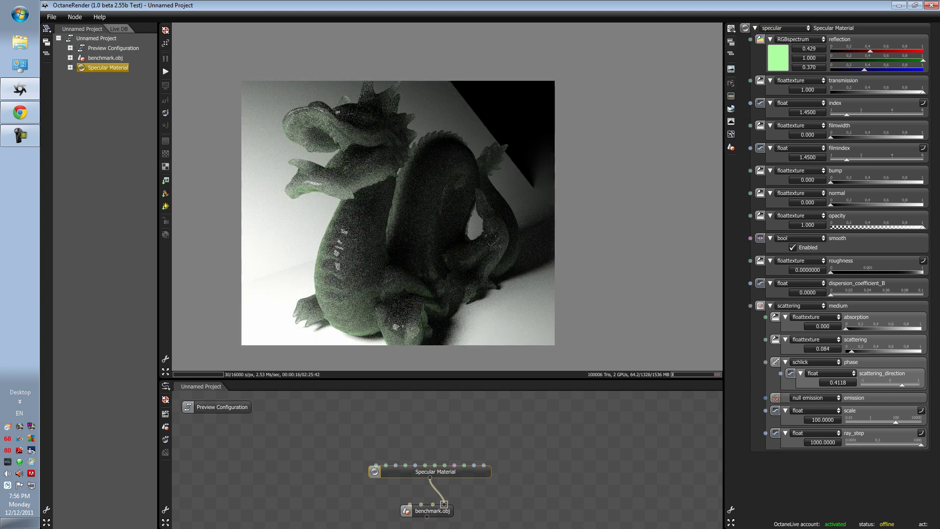
Try a medium scale of 10.0000 for the Specular Material, and raise it to 29.3449
key(BackSpace)
key(Return)
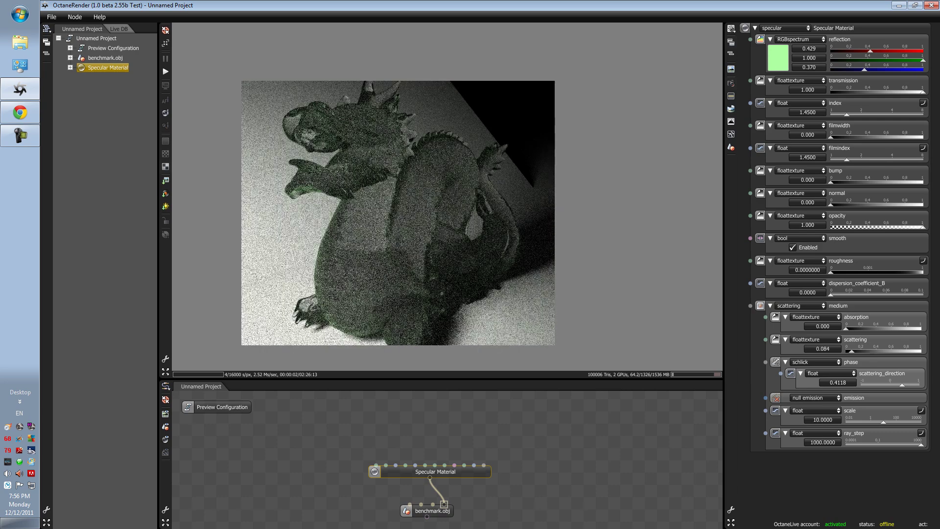
drag(882, 422, 889, 422)
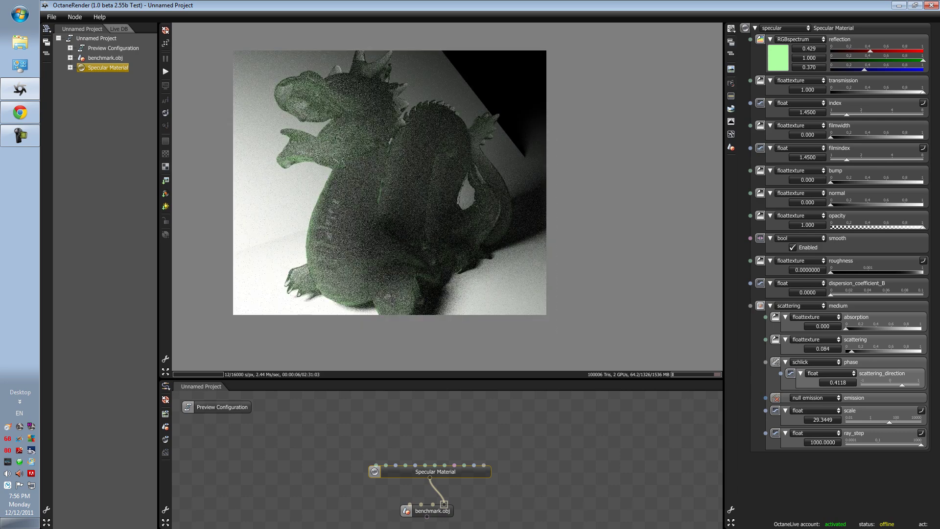
Set roughness to 0.0000166, medium scattering to 0.156 and index to 1.3166, and colour the reflection green with 0.156, 1.000 and 0.000
drag(830, 272, 834, 272)
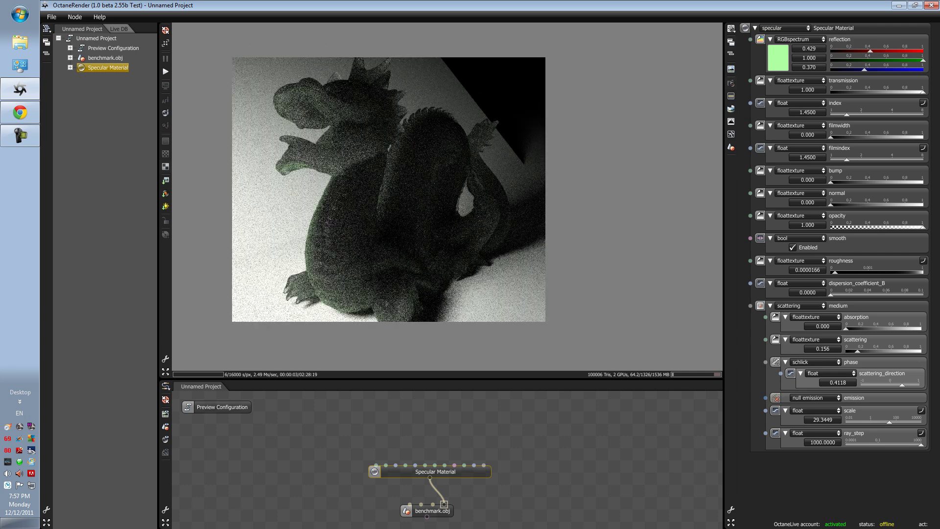
drag(801, 118, 800, 84)
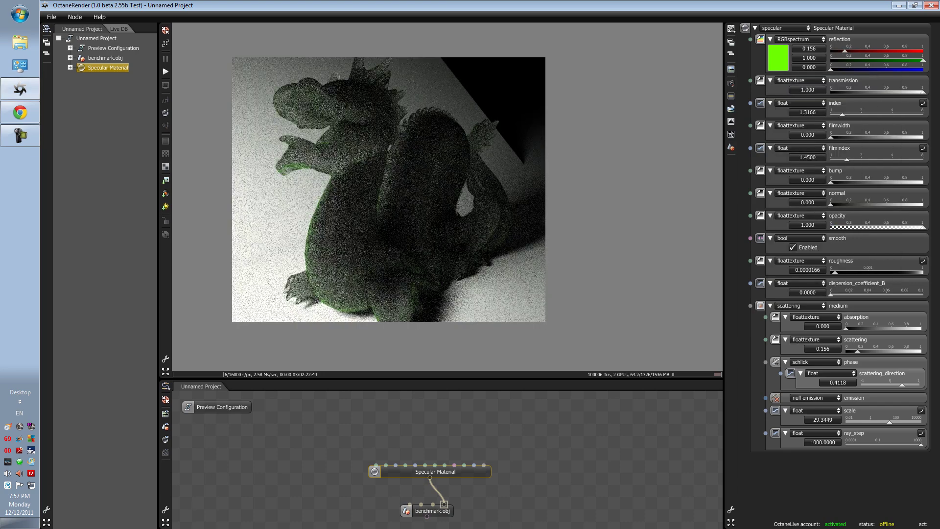
Switch transmission to RGBspectrum, colour it green with 0.000, 1.000 and 0.094, and set the medium's scattering to 0.136
drag(372, 186, 463, 259)
drag(410, 193, 352, 200)
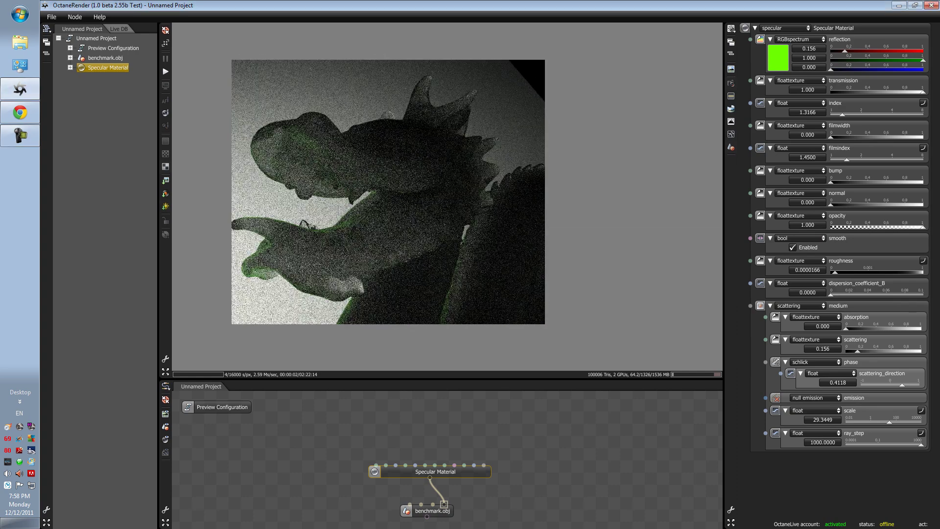
click(800, 80)
click(799, 89)
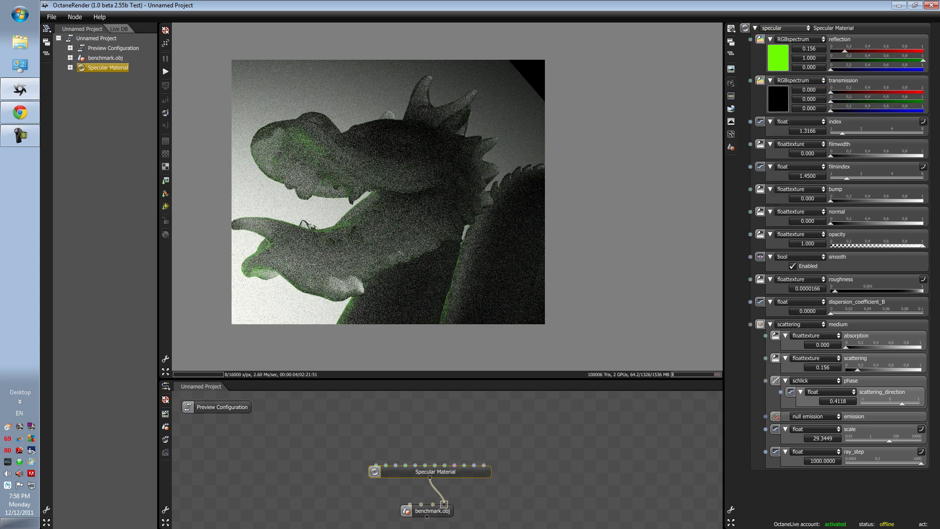
click(778, 98)
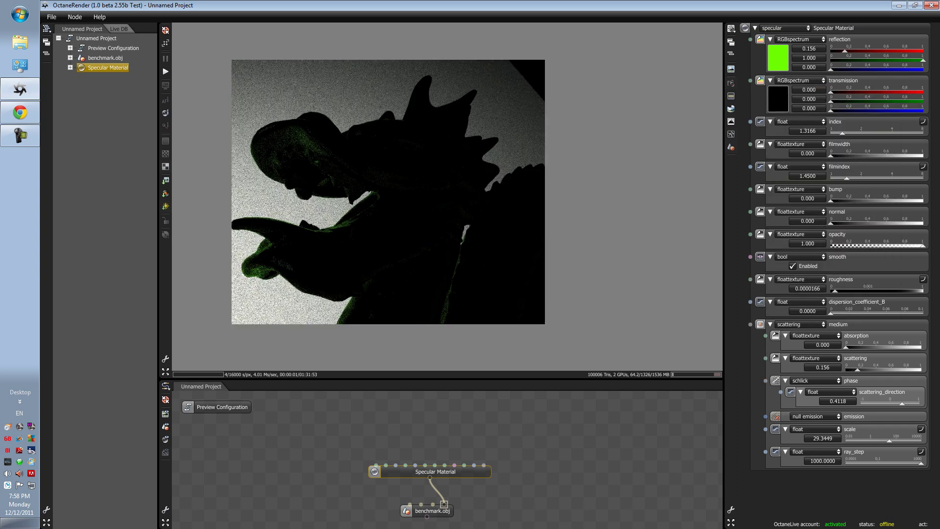
click(877, 126)
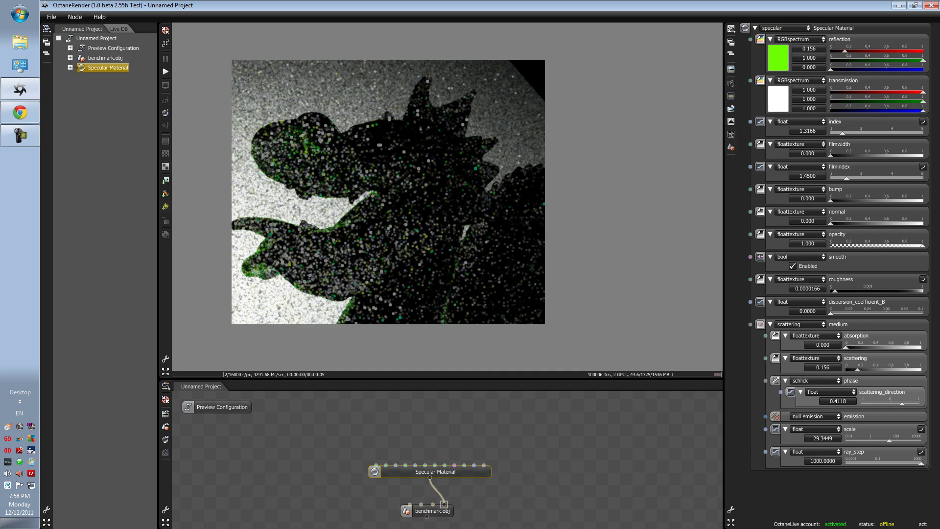
click(777, 98)
click(804, 125)
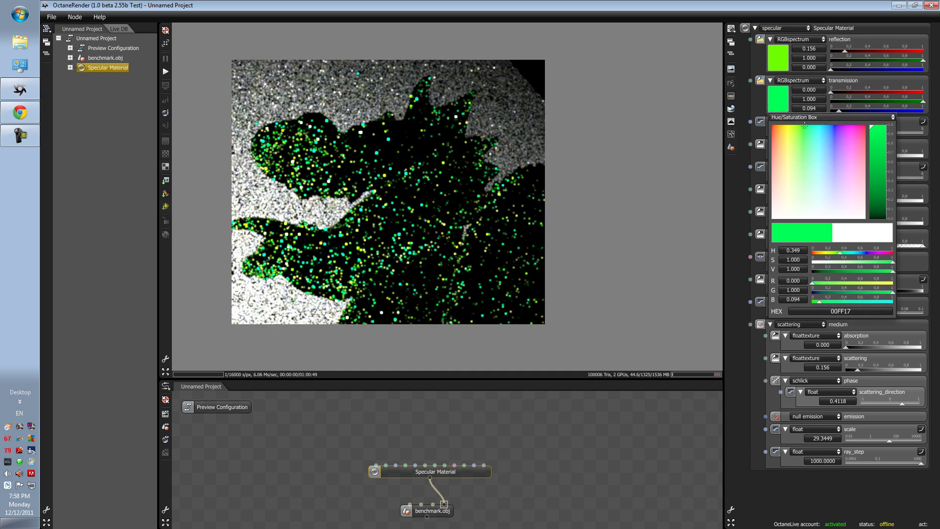
key(Escape)
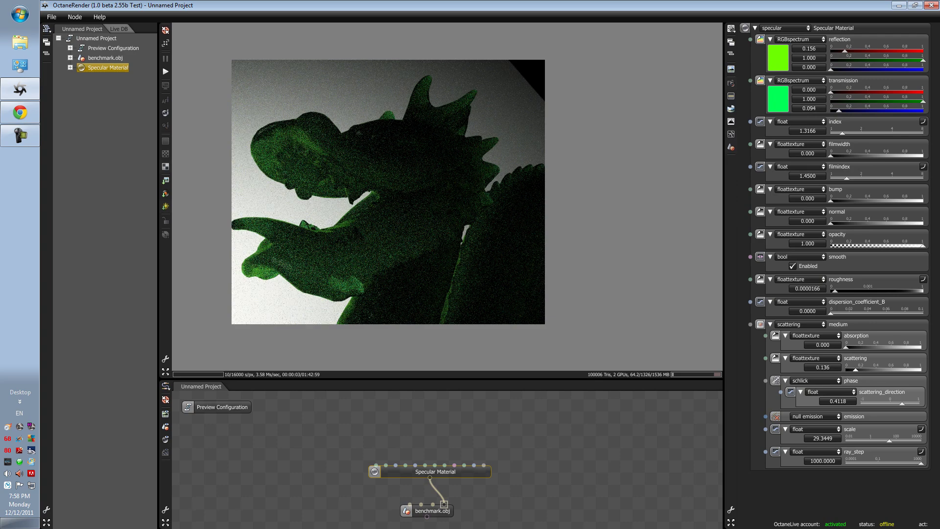
drag(857, 369, 855, 370)
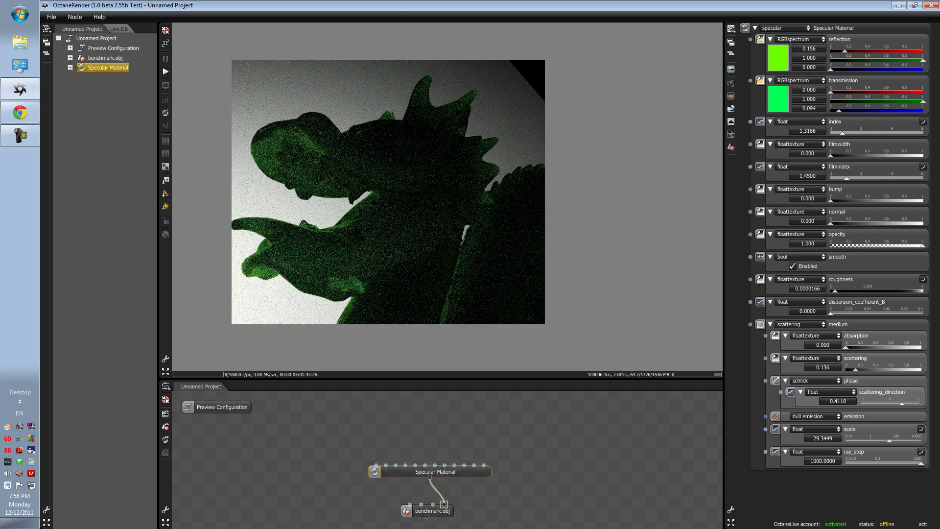
Set the Mesh Preview Kernel's maxdepth to 32, and its exploration strength and direct light importance to 1.0000
scroll(388, 191, down, 3)
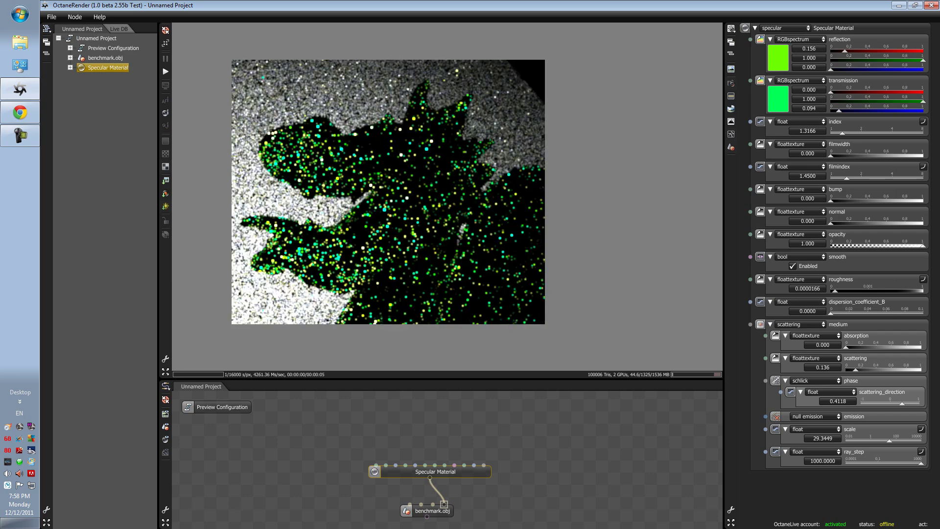
right_drag(431, 230, 335, 154)
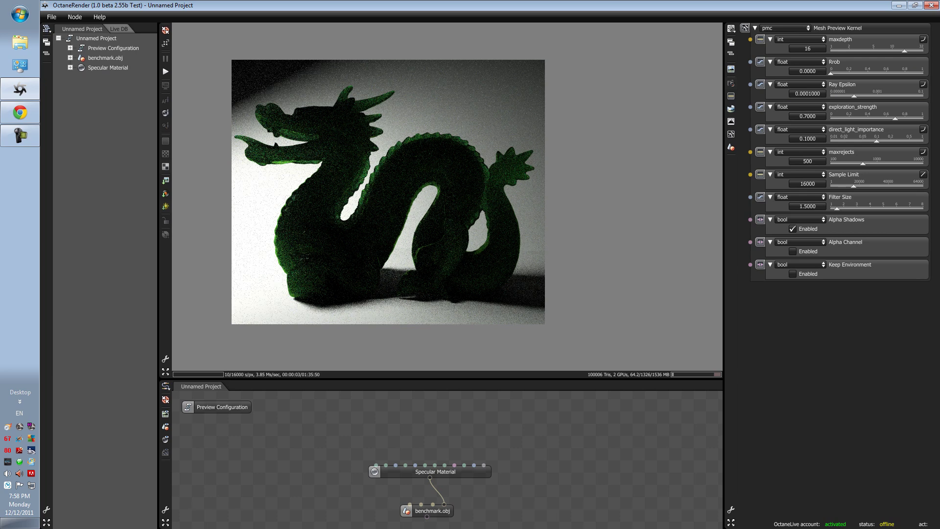
drag(876, 140, 923, 117)
drag(904, 50, 923, 50)
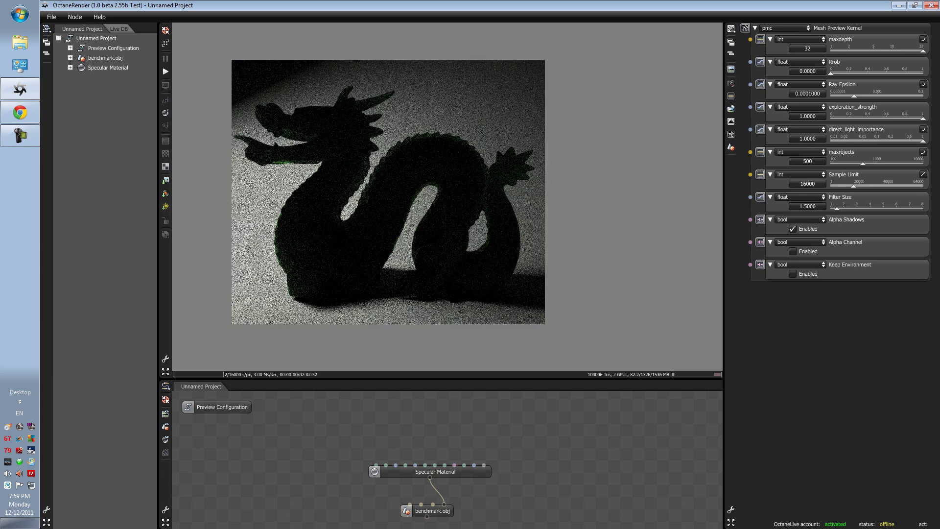
Expand the texture emission of benchmark.obj's light material and set its power to 1542.8069
click(426, 511)
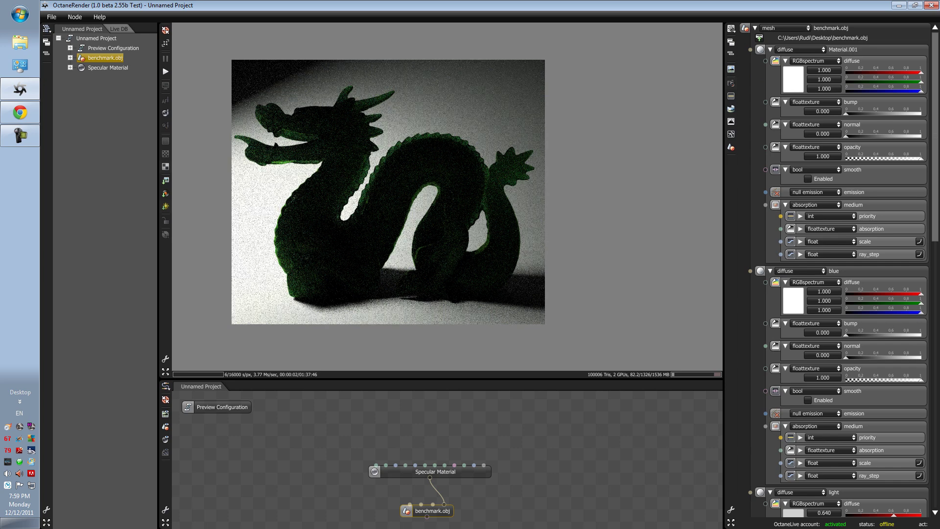
click(731, 53)
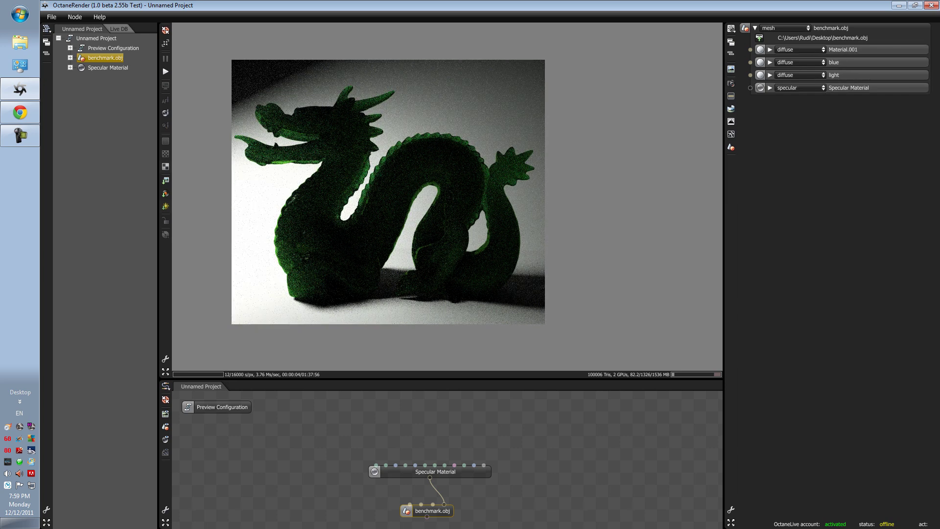
click(770, 75)
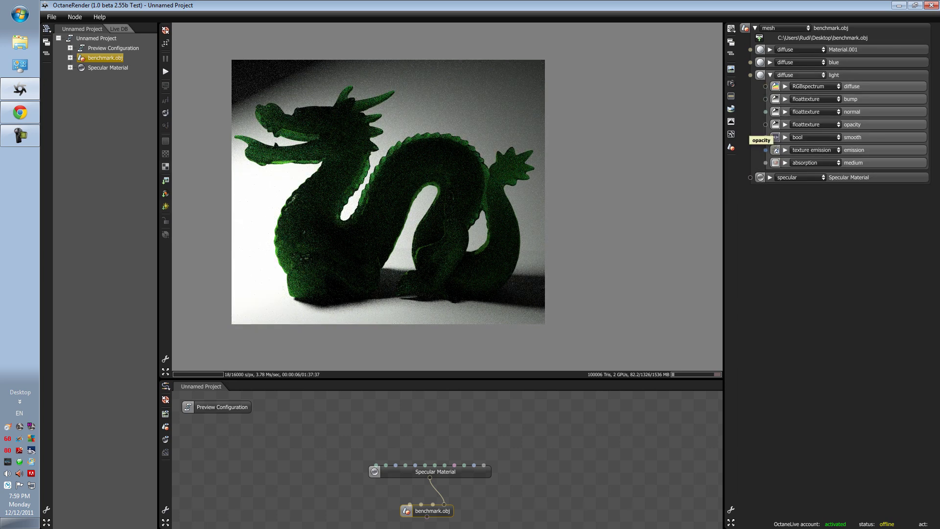
click(785, 162)
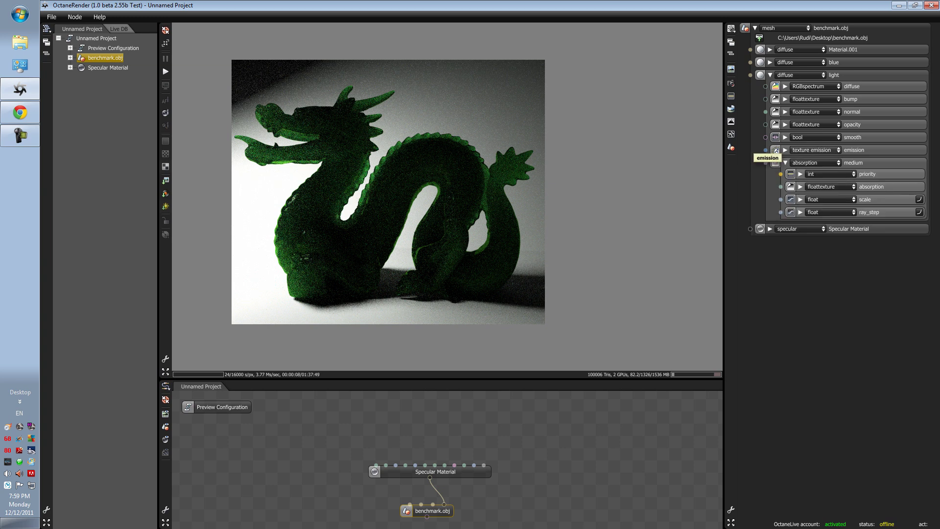
click(785, 149)
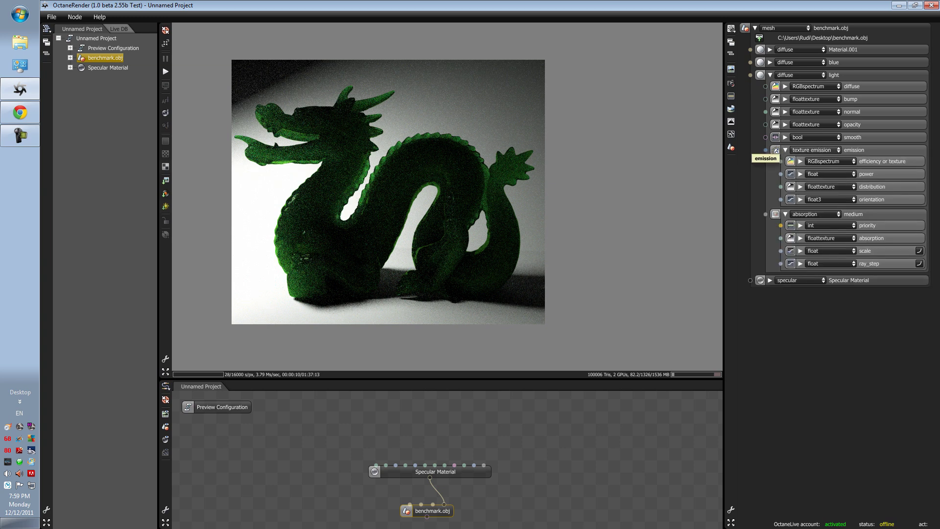
click(800, 174)
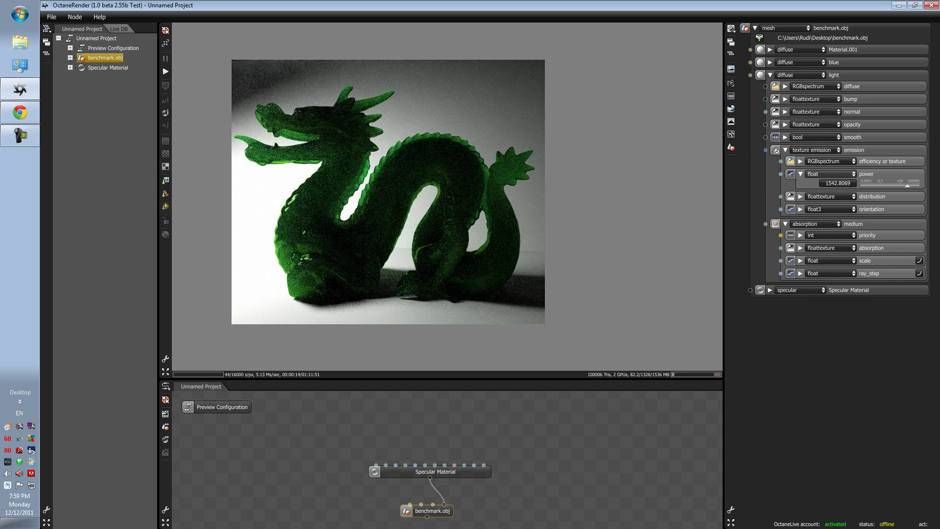
Examine the green translucent dragon up close and as a whole, and enlarge the render view
scroll(386, 112, up, 1)
scroll(437, 195, down, 3)
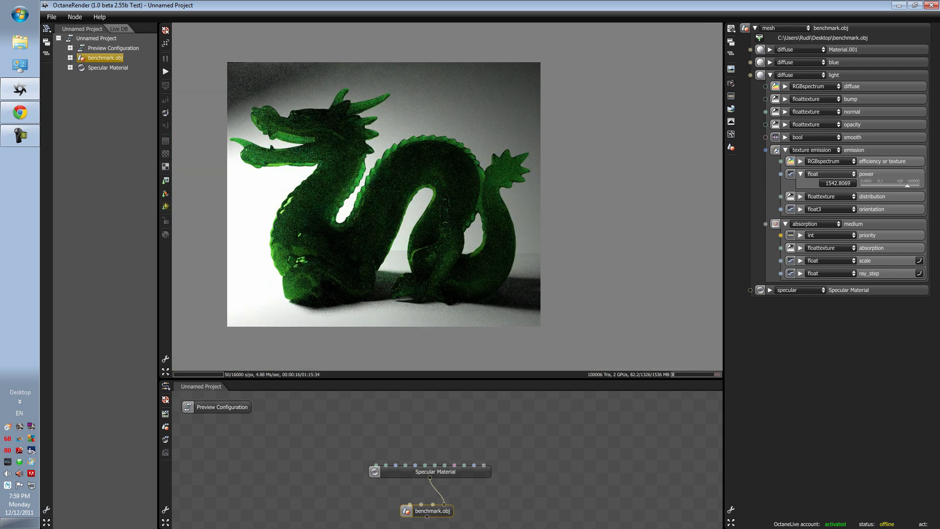
scroll(437, 196, up, 3)
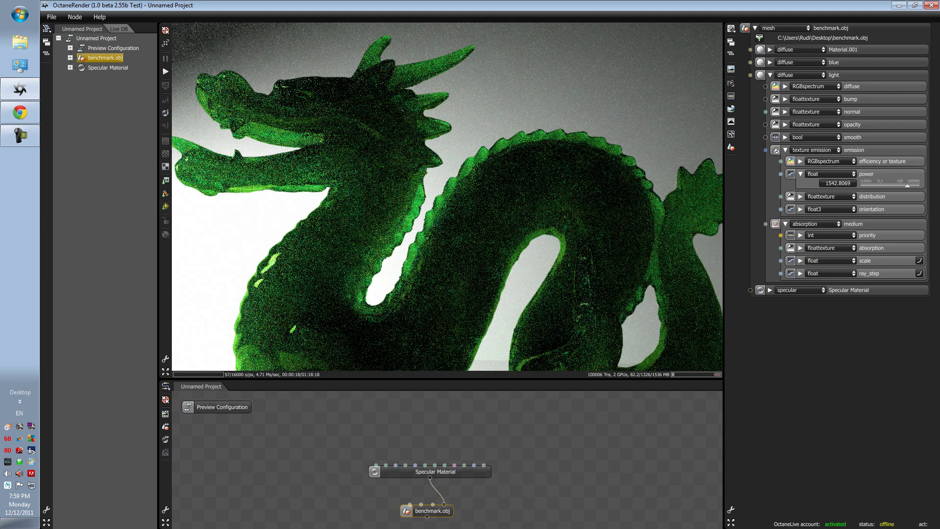
click(107, 68)
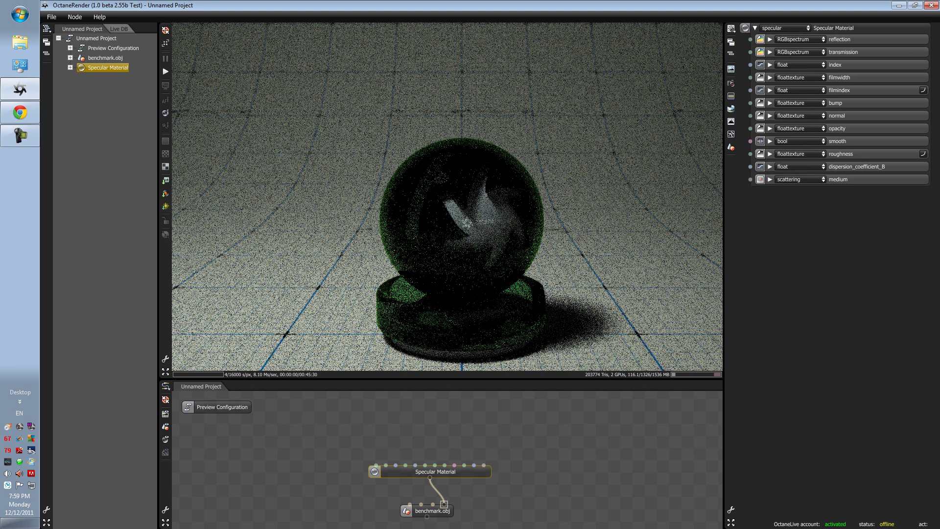
click(105, 57)
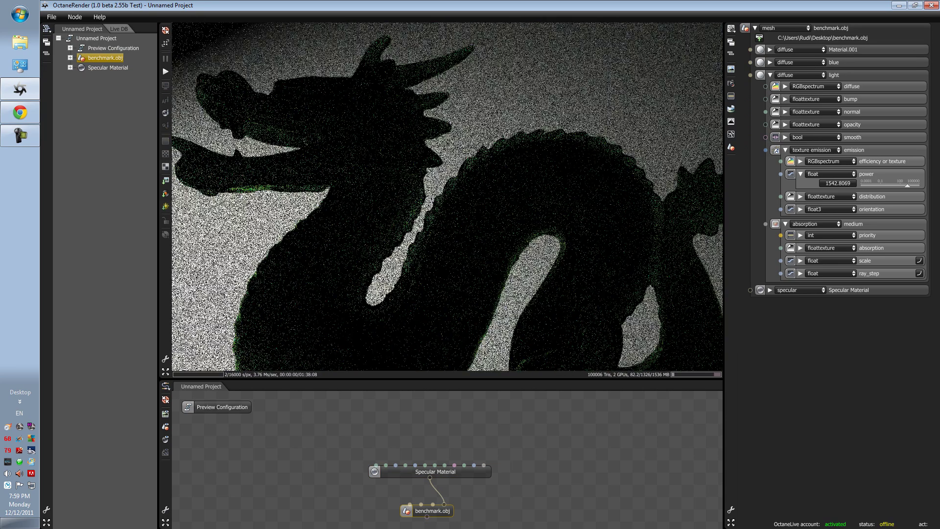
scroll(437, 196, up, 3)
scroll(437, 196, down, 5)
scroll(437, 196, up, 5)
scroll(447, 196, down, 4)
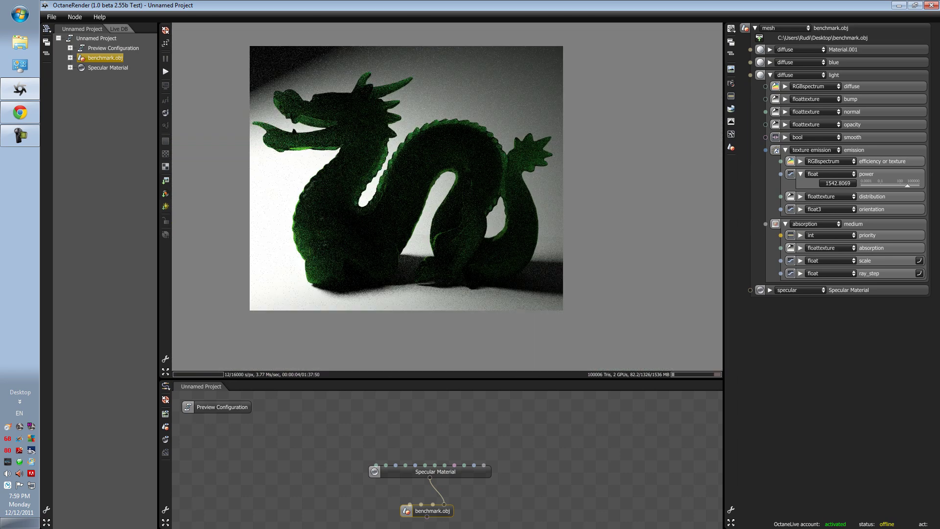
scroll(446, 196, up, 6)
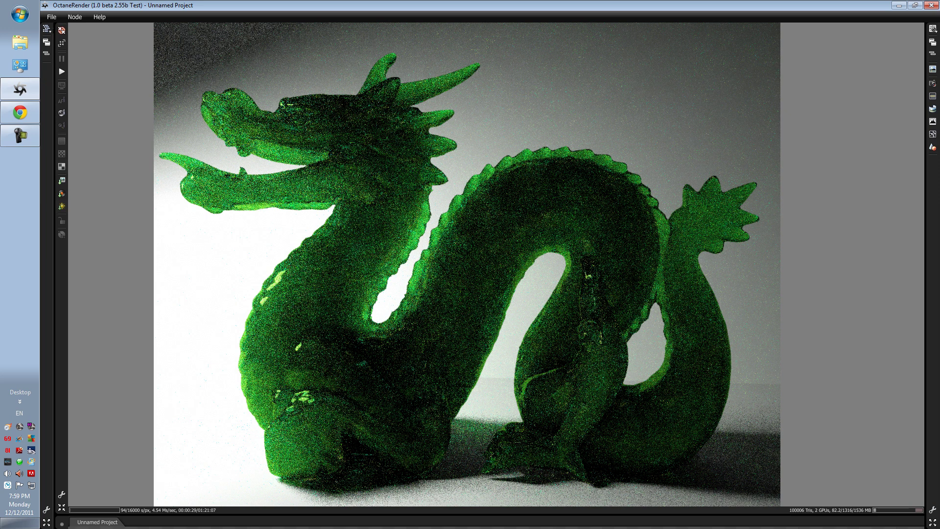